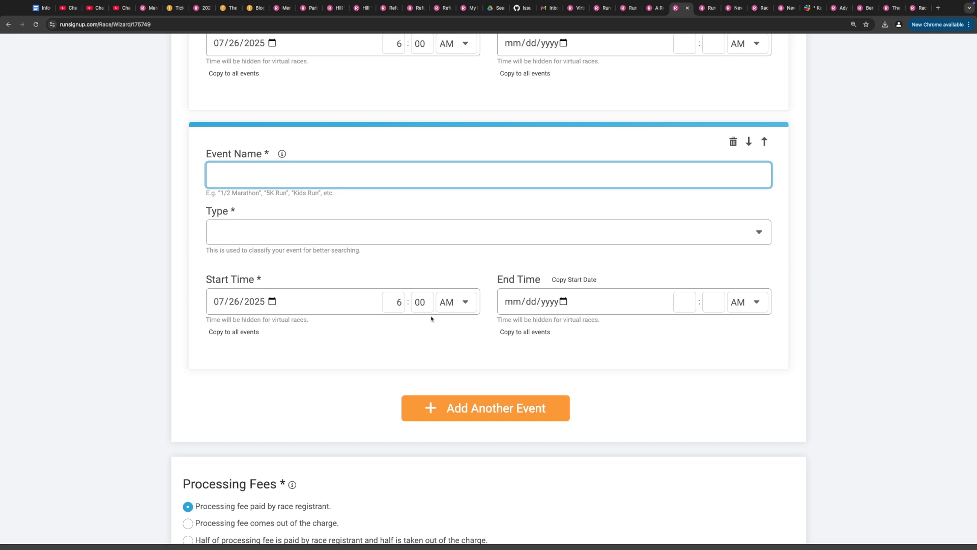
- Name the new event "The Month Long Running Challenge" and set its type to Virtual Race / Challenge
type("The Month Long Runnin")
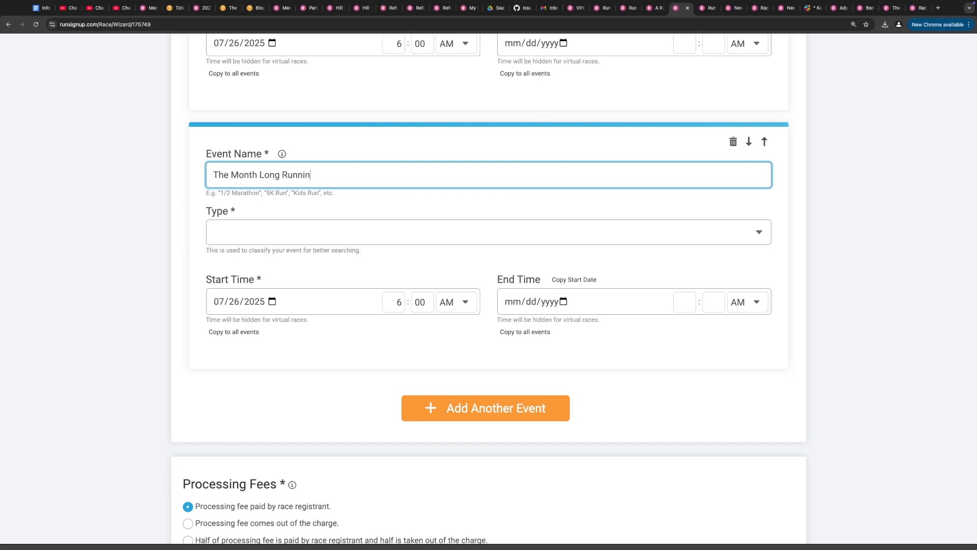
type("g Challenge")
left_click(229, 232)
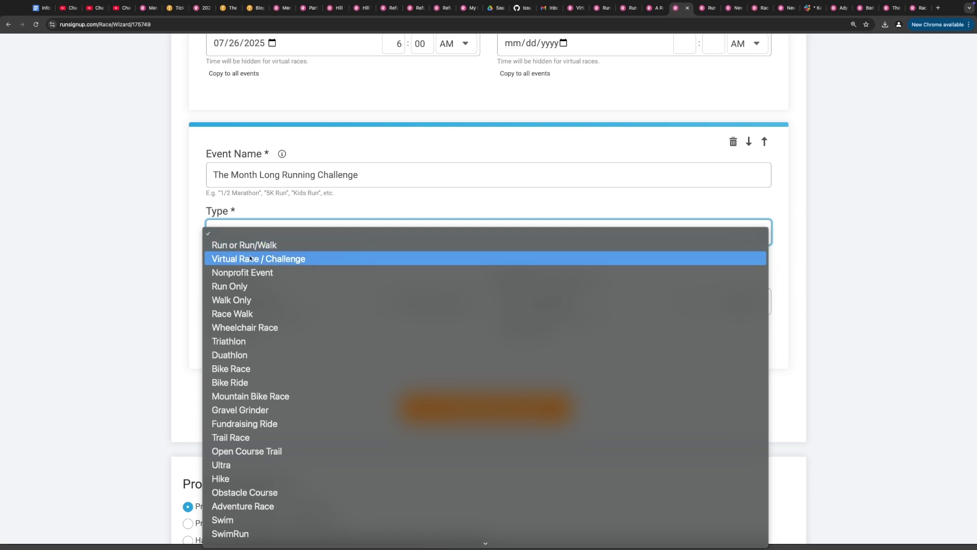
left_click(278, 259)
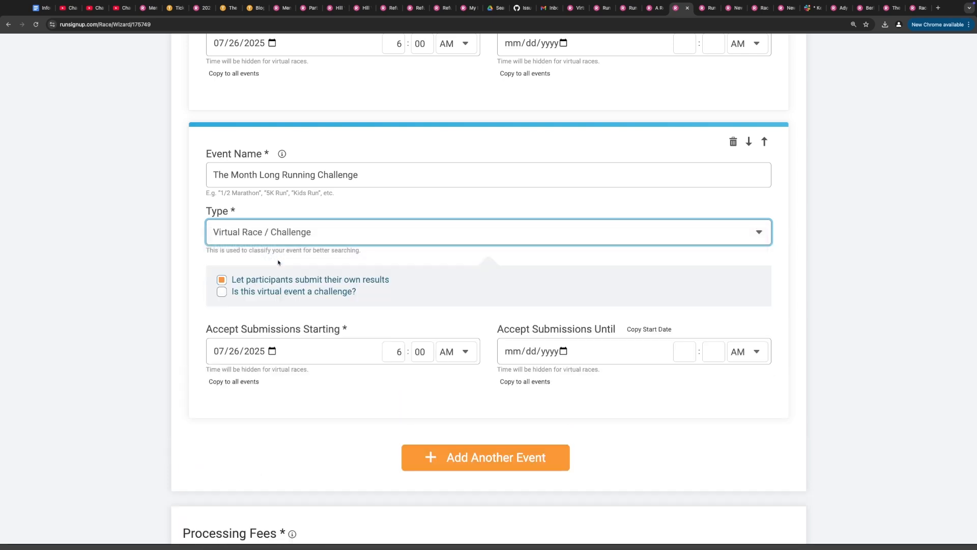
- Mark The Month Long Running Challenge as a challenge event and read the explanation of that option
scroll(152, 280, "down", 1)
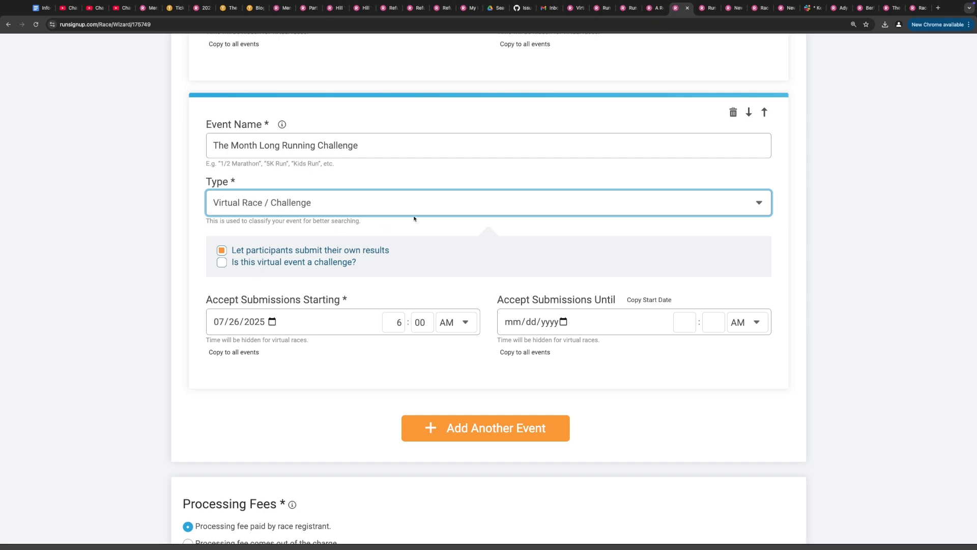
left_click(222, 263)
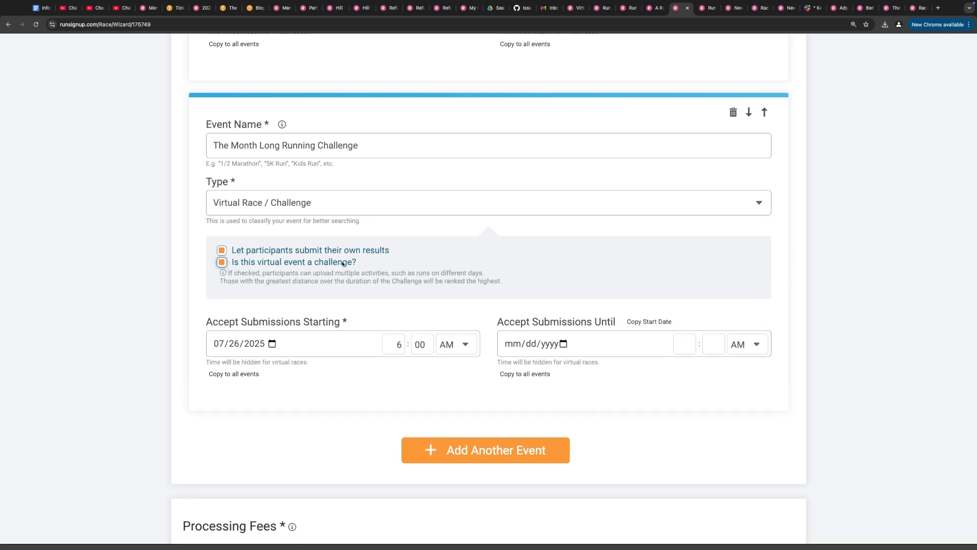
left_click_drag(227, 272, 362, 296)
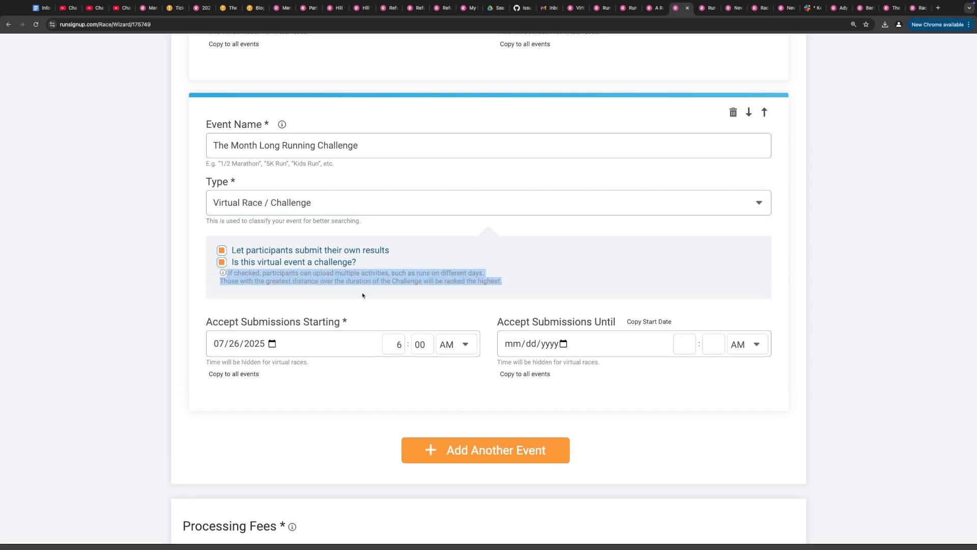
left_click(362, 295)
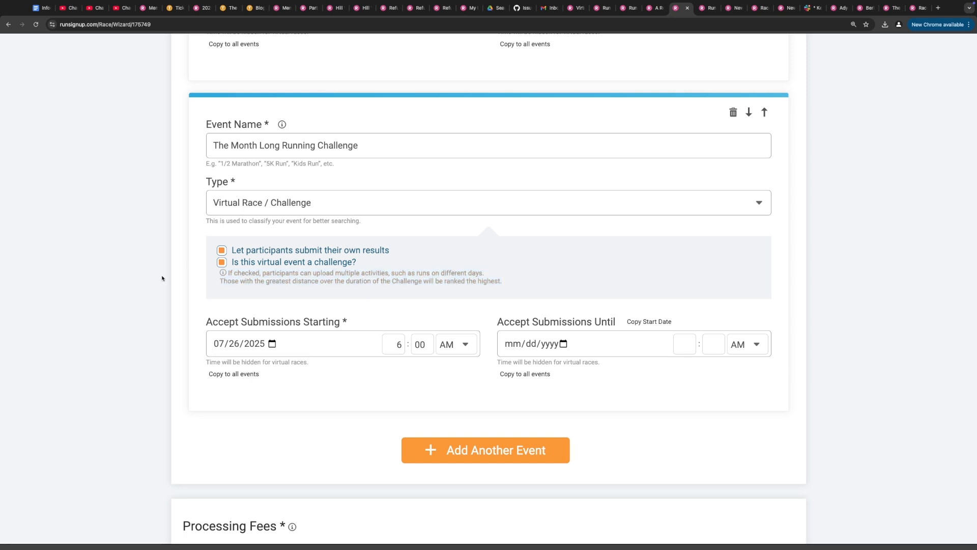
- Set the challenge to accept submissions from 07/01/2025 12:00 AM until 07/31/2025 11:59 PM
scroll(162, 278, "down", 2)
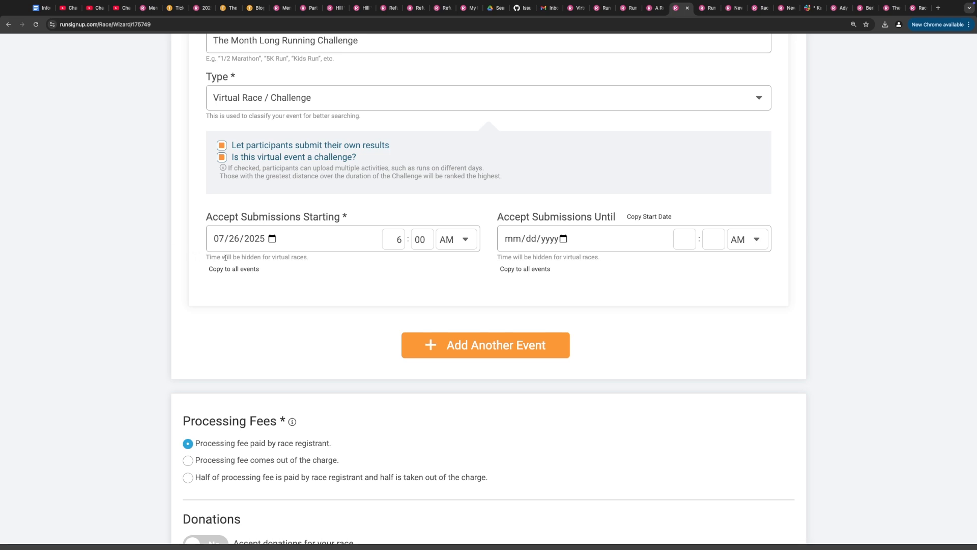
left_click(272, 238)
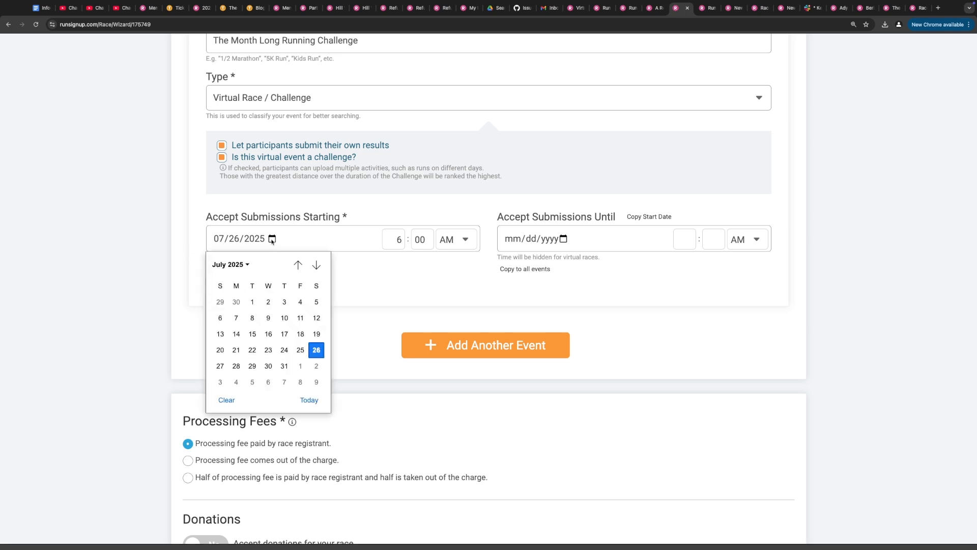
left_click(253, 302)
left_click(395, 240)
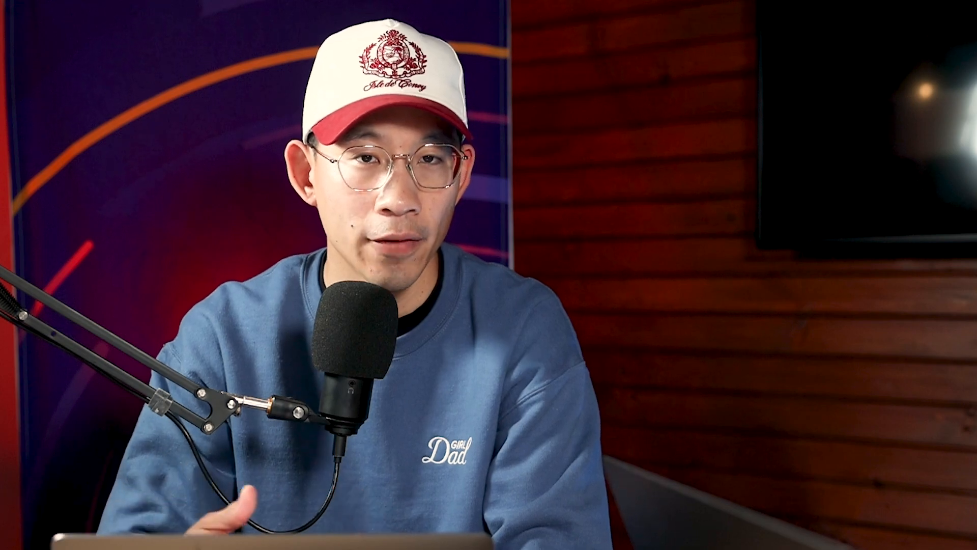
left_click(550, 244)
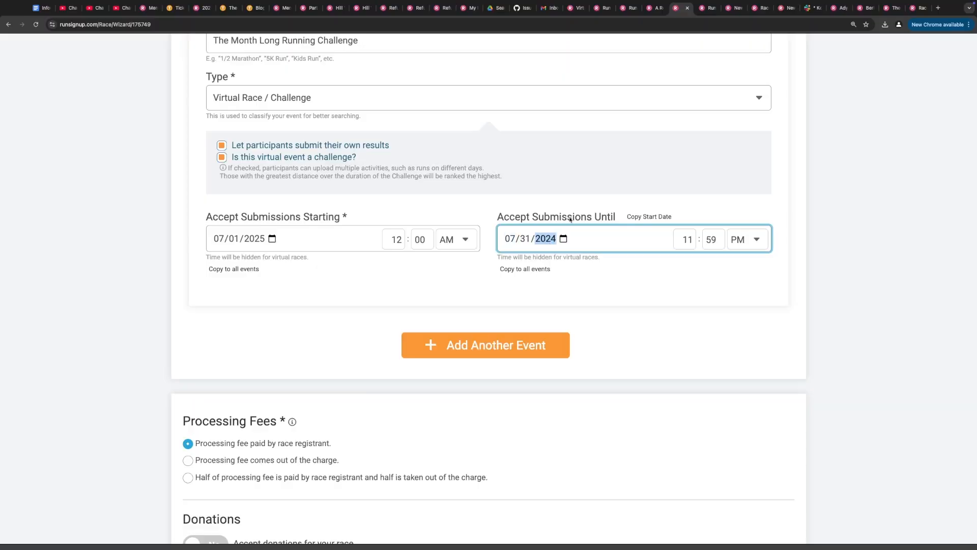
key("Down")
left_click(683, 279)
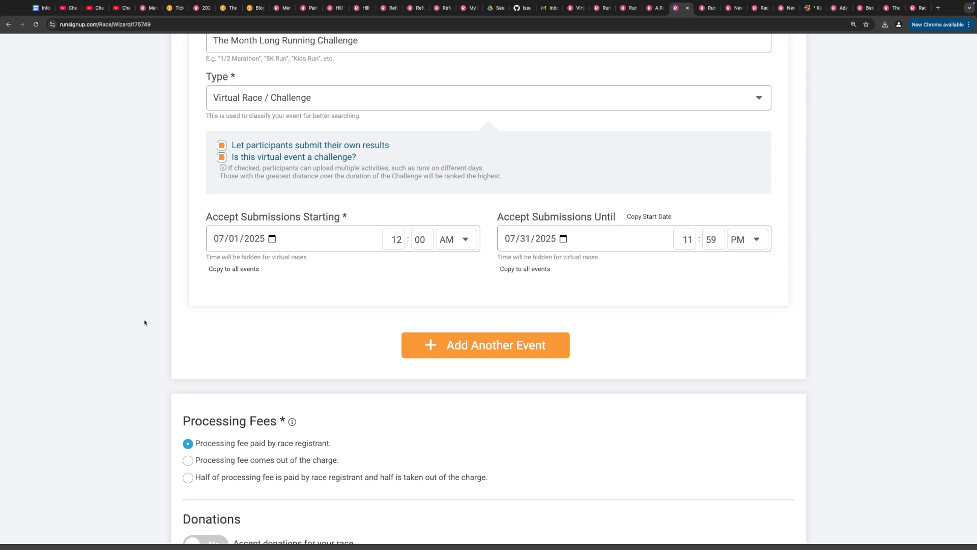
- Save the wizard's Basic Info and Events steps and continue to the Registration step
scroll(144, 322, "up", 3)
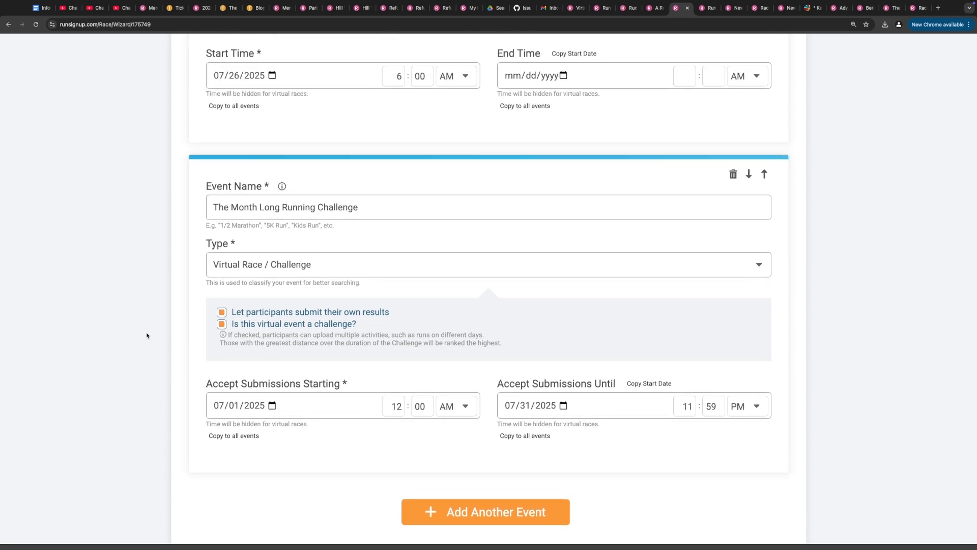
scroll(146, 335, "down", 9)
left_click(273, 480)
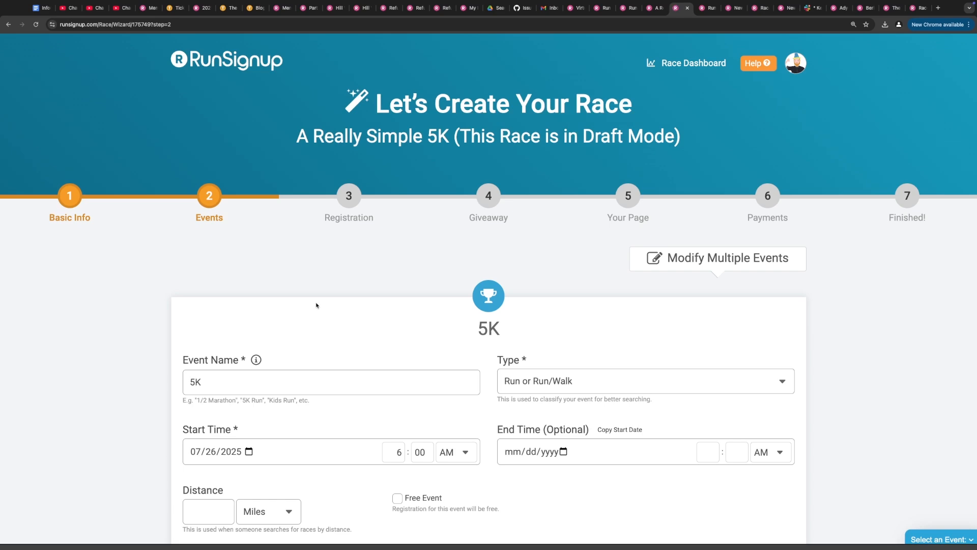
scroll(139, 316, "down", 12)
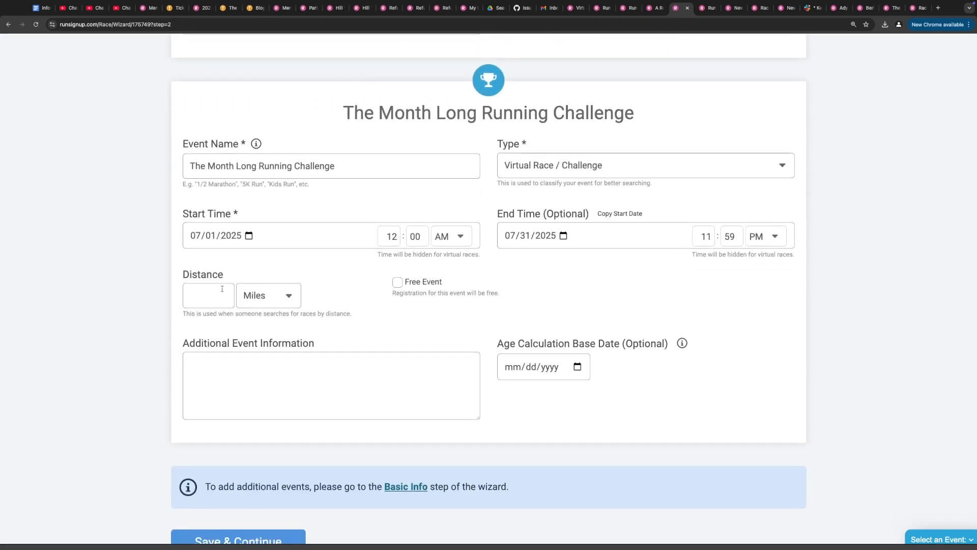
scroll(258, 296, "down", 2)
left_click(205, 478)
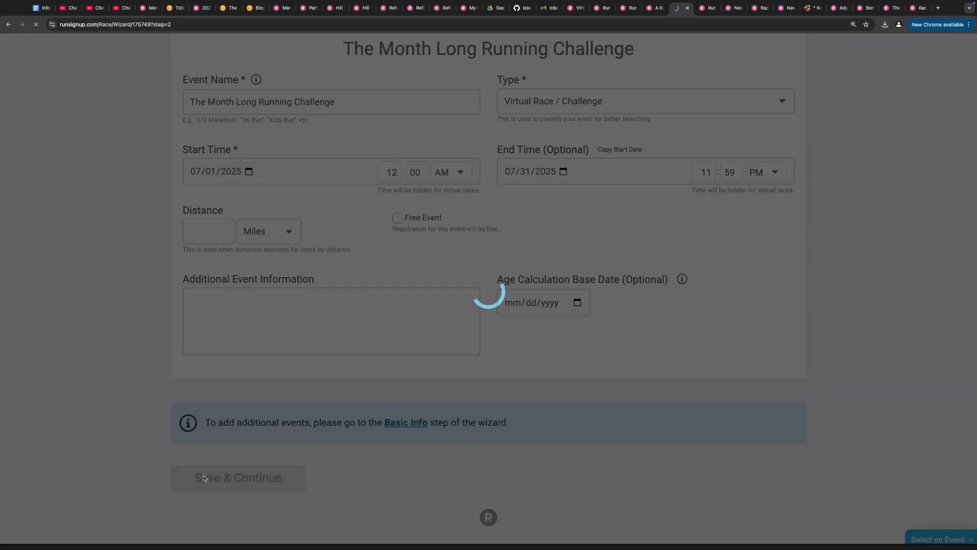
- Leave the race wizard for the race dashboard and open the Configure Virtual Results page under RaceDay Tools
scroll(121, 367, "down", 9)
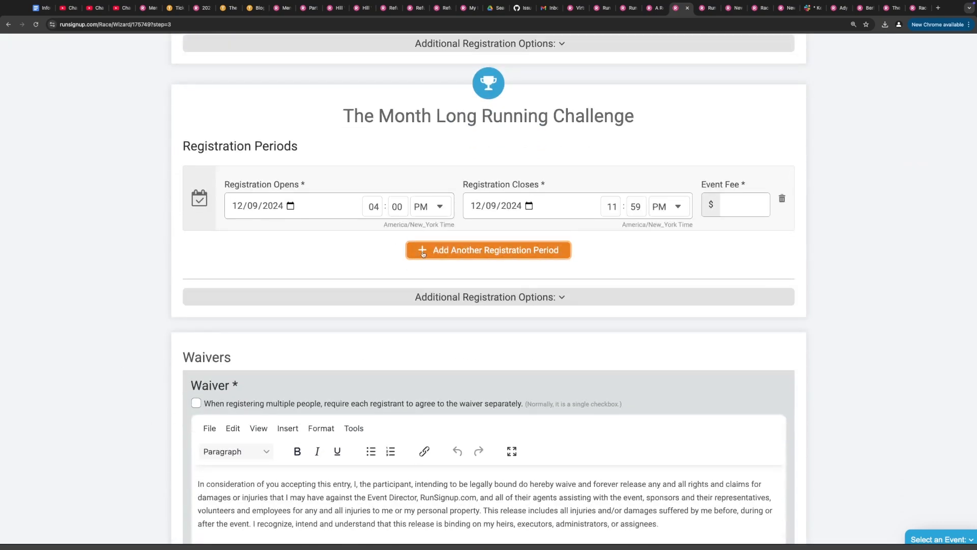
scroll(423, 254, "up", 10)
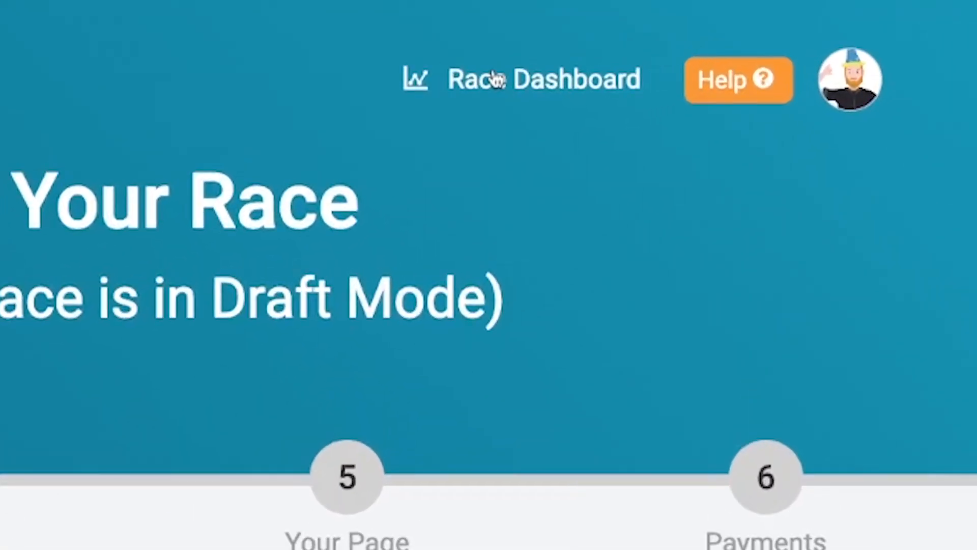
left_click(745, 74)
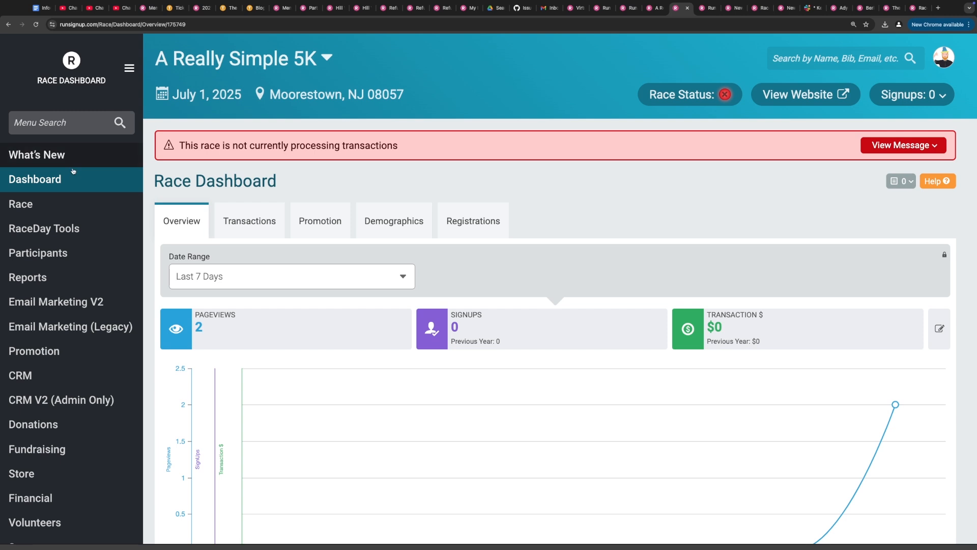
left_click(63, 232)
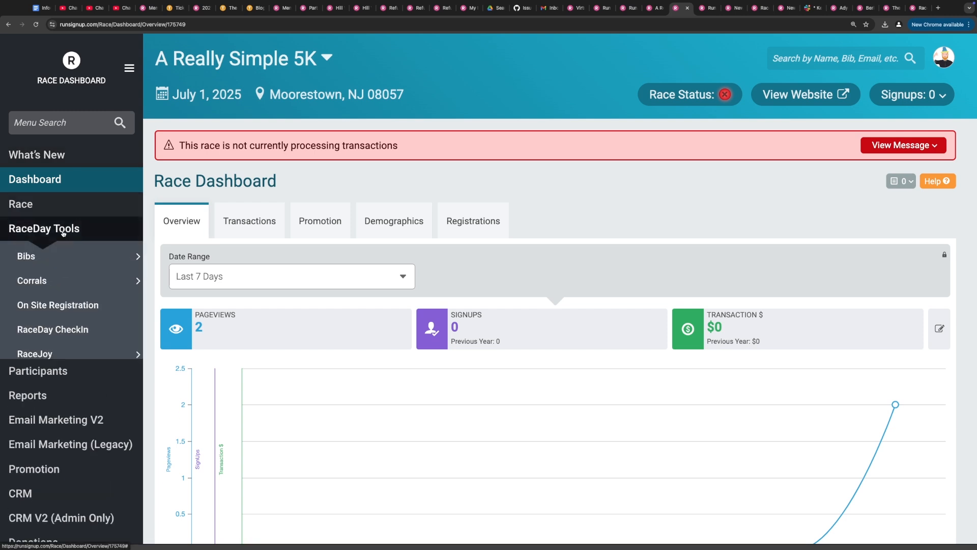
scroll(90, 331, "down", 2)
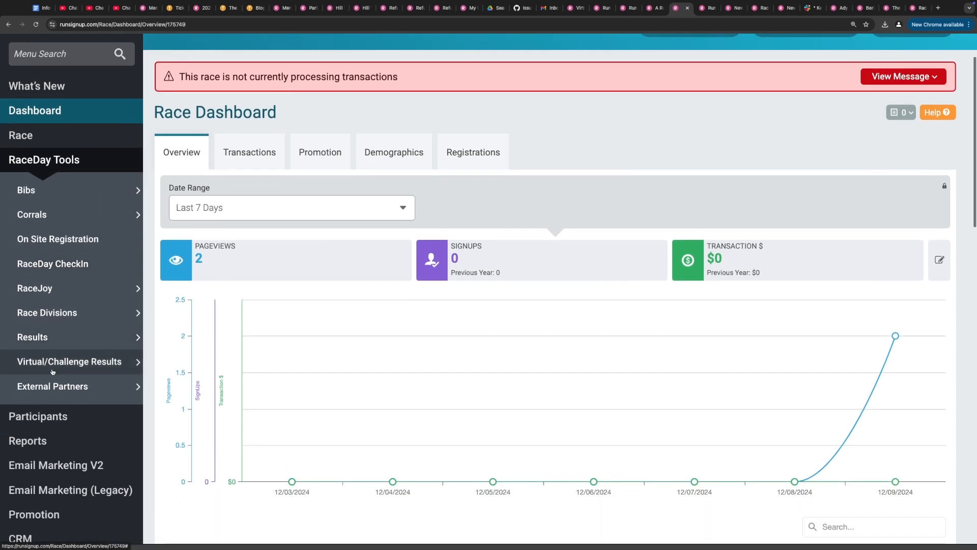
mouse_move(54, 368)
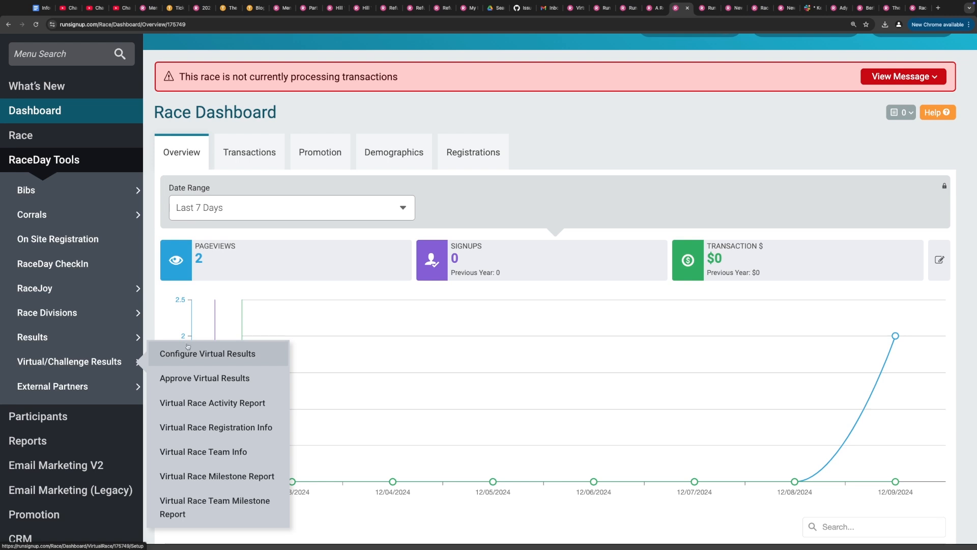
left_click(201, 357)
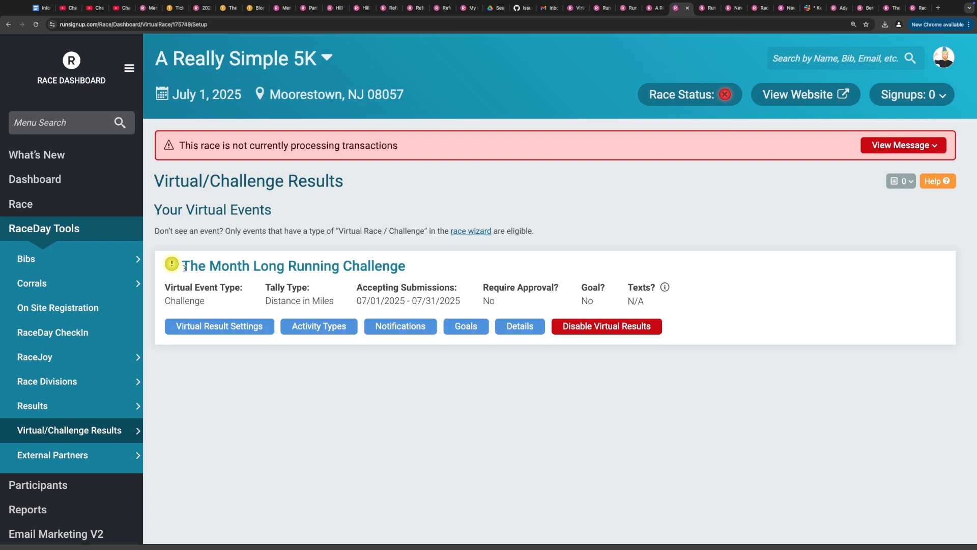
- Check the virtual results status and the accepted submission dates of The Month Long Running Challenge
mouse_move(171, 264)
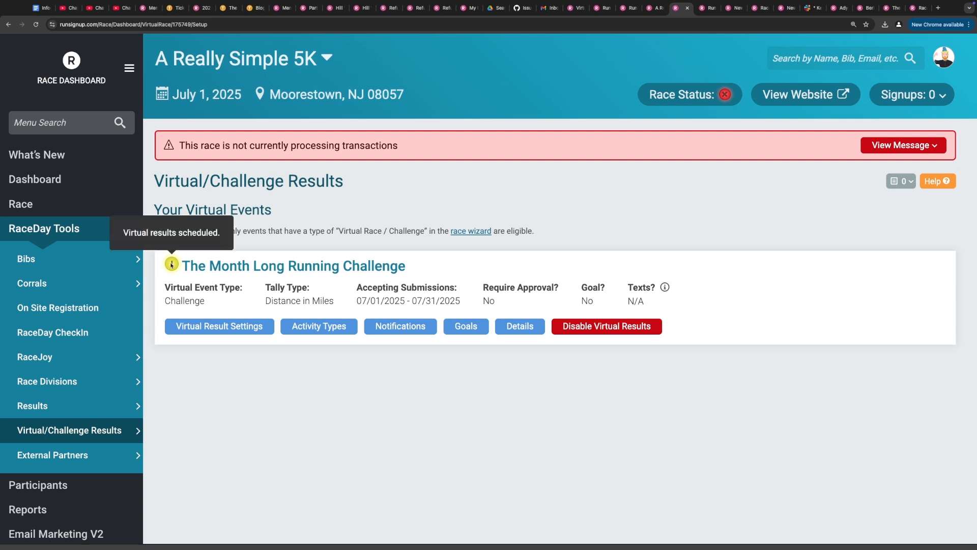
left_click_drag(356, 301, 468, 304)
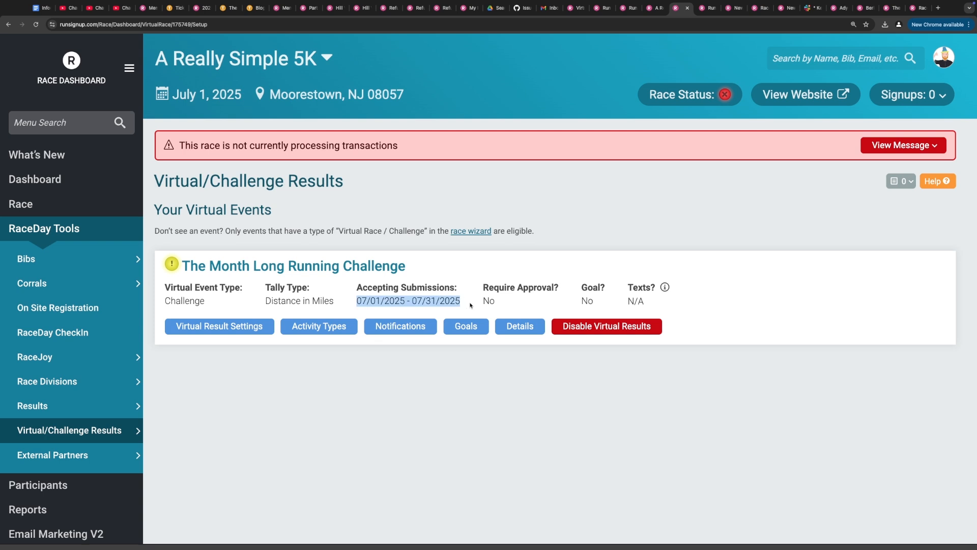
left_click(471, 305)
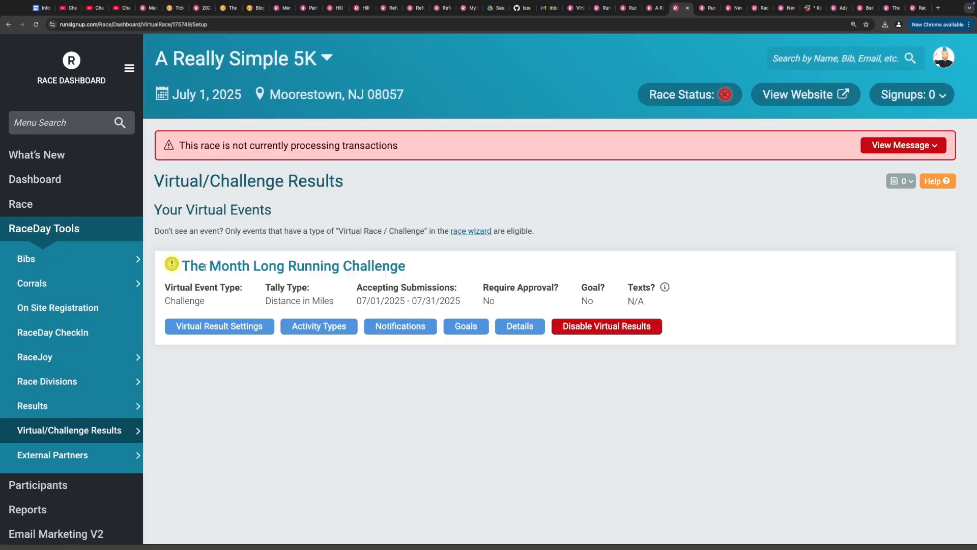
- Open the virtual result settings of The Month Long Running Challenge and go to the result set choice
left_click(219, 326)
scroll(209, 321, "down", 1)
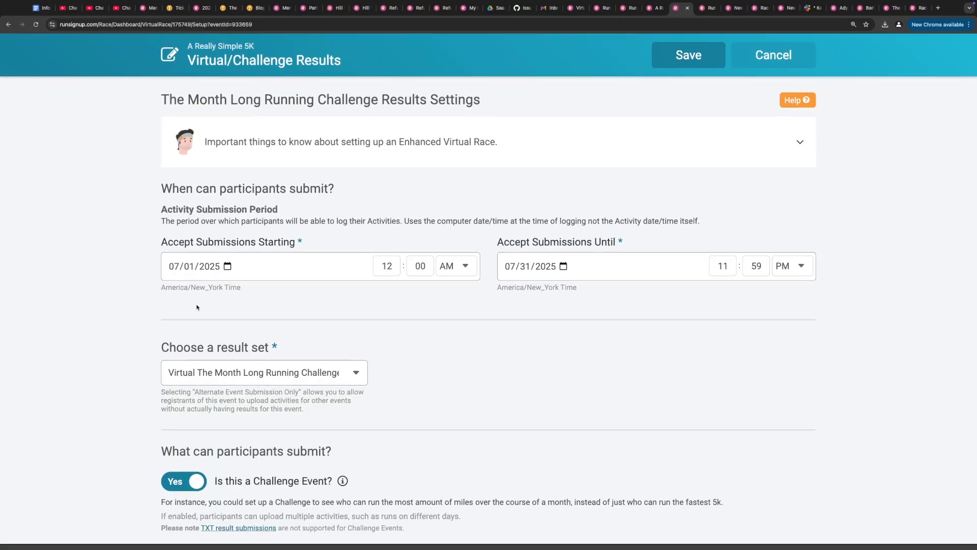
scroll(102, 257, "down", 4)
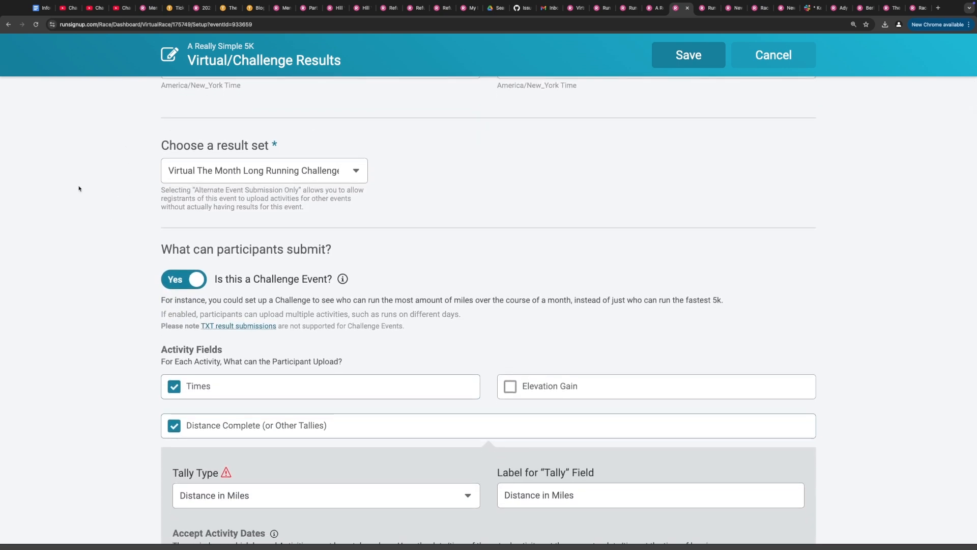
- Examine the available result set choices for the challenge and the settings for what participants can submit
left_click(180, 169)
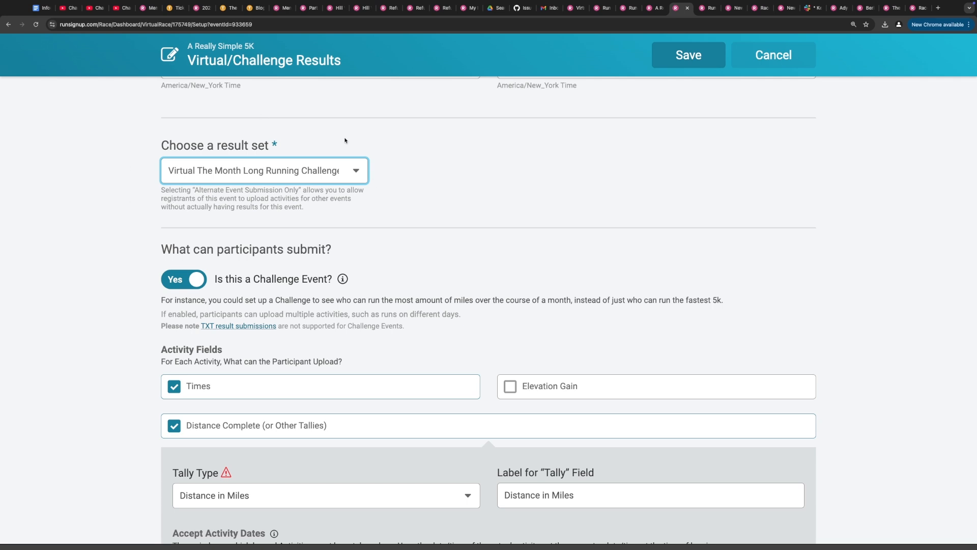
left_click(204, 176)
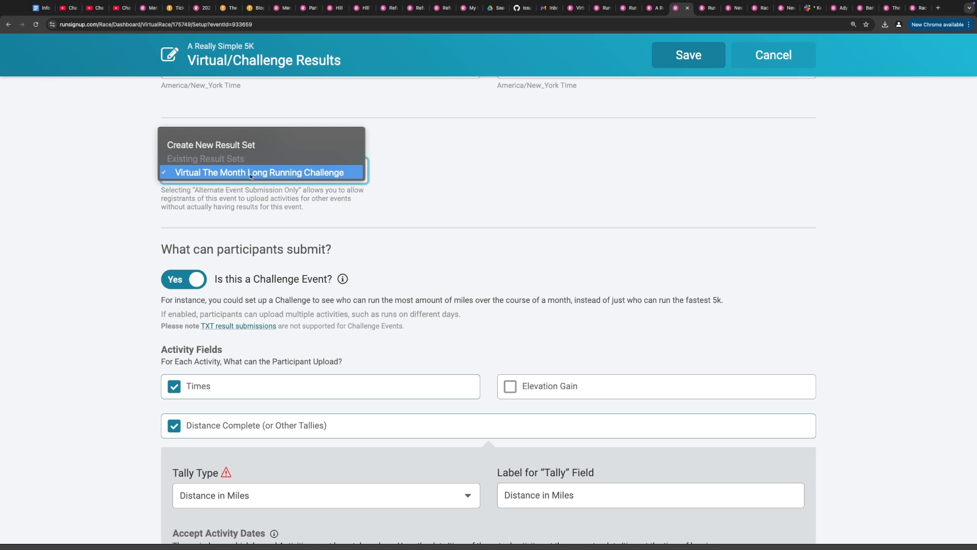
left_click(115, 196)
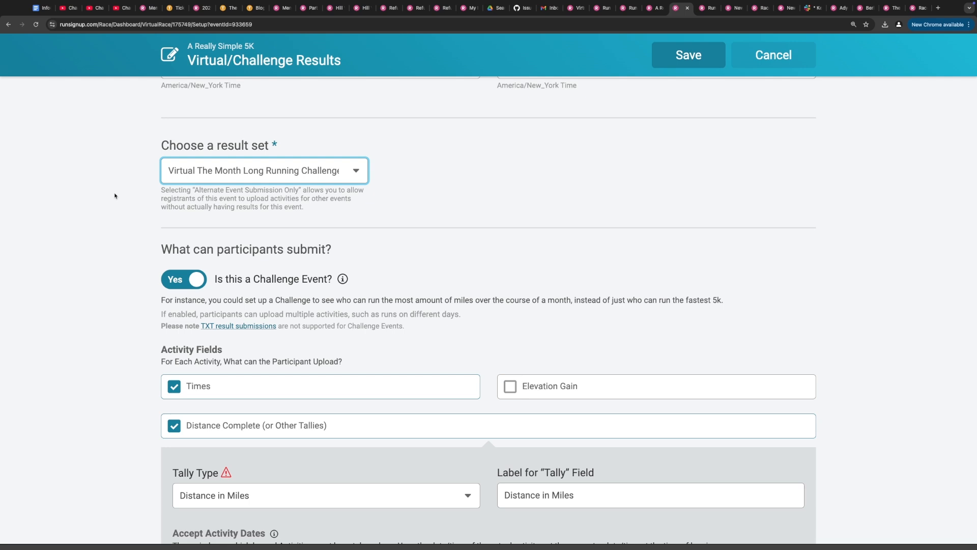
left_click(184, 167)
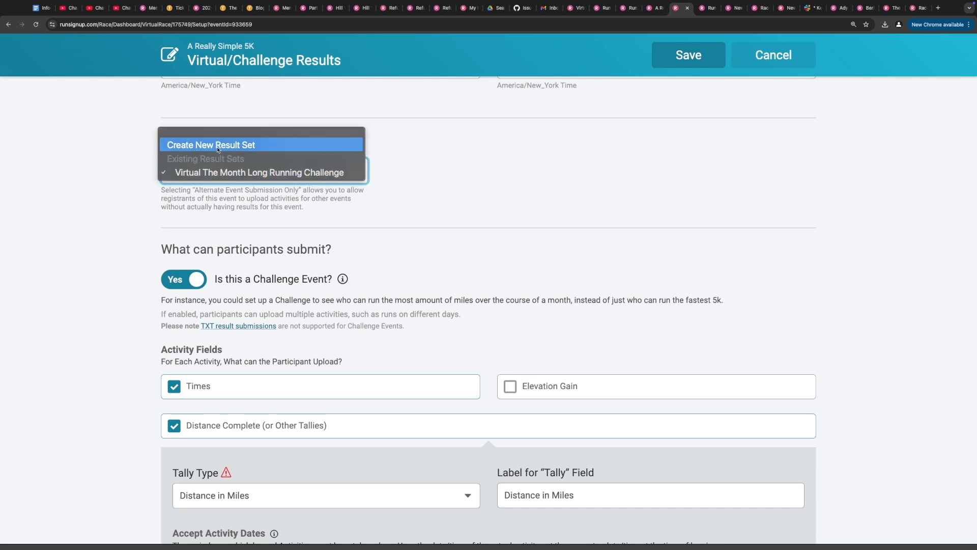
left_click(104, 199)
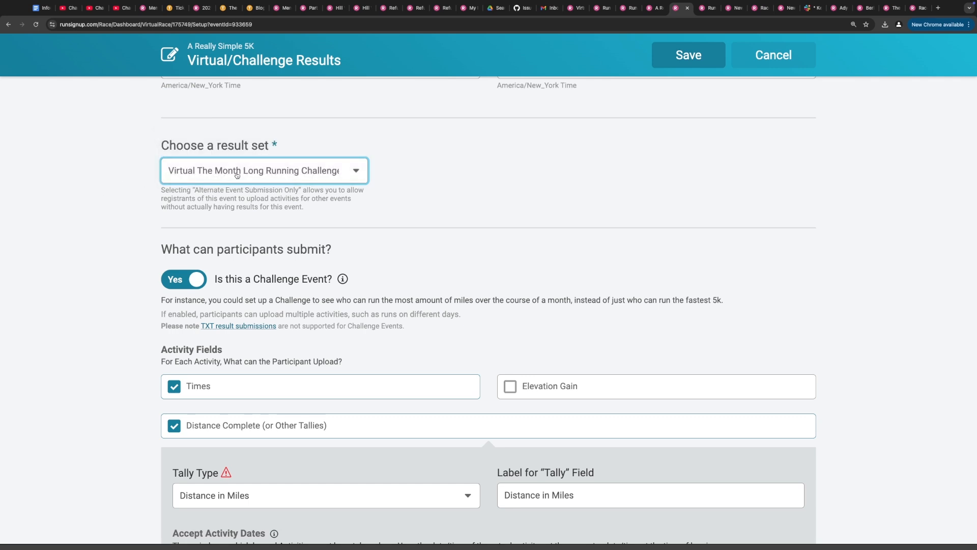
left_click(115, 225)
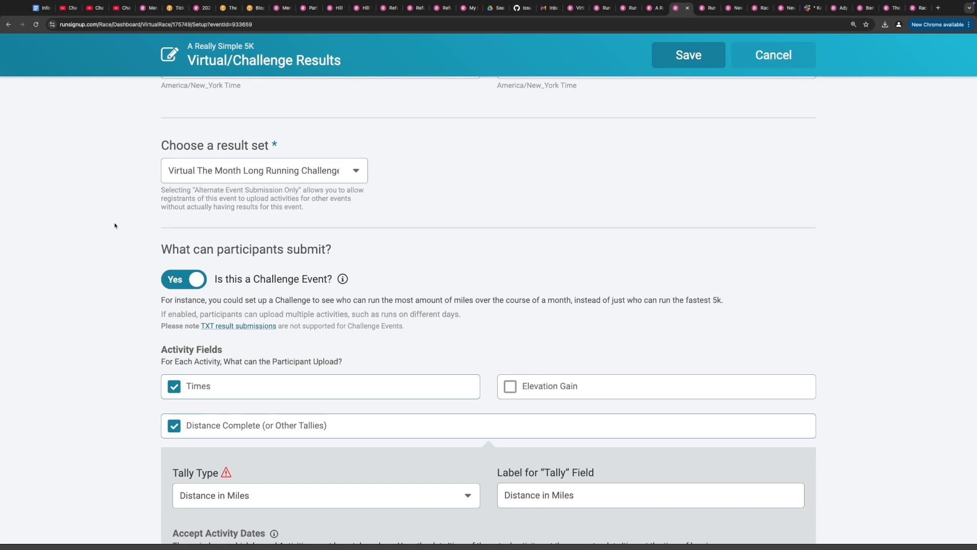
scroll(115, 226, "down", 5)
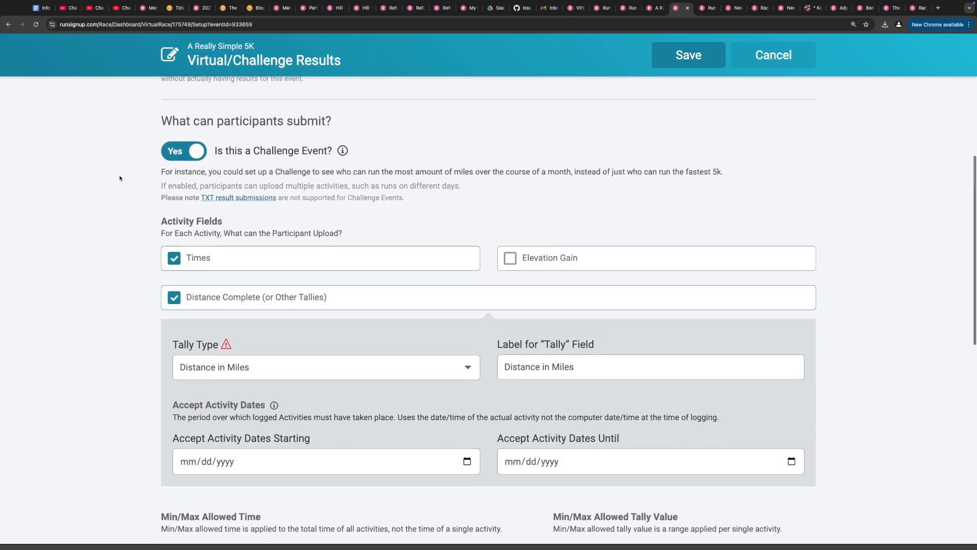
- Try including Elevation Gain in the activity fields participants can upload, and switch it off again
scroll(120, 179, "down", 5)
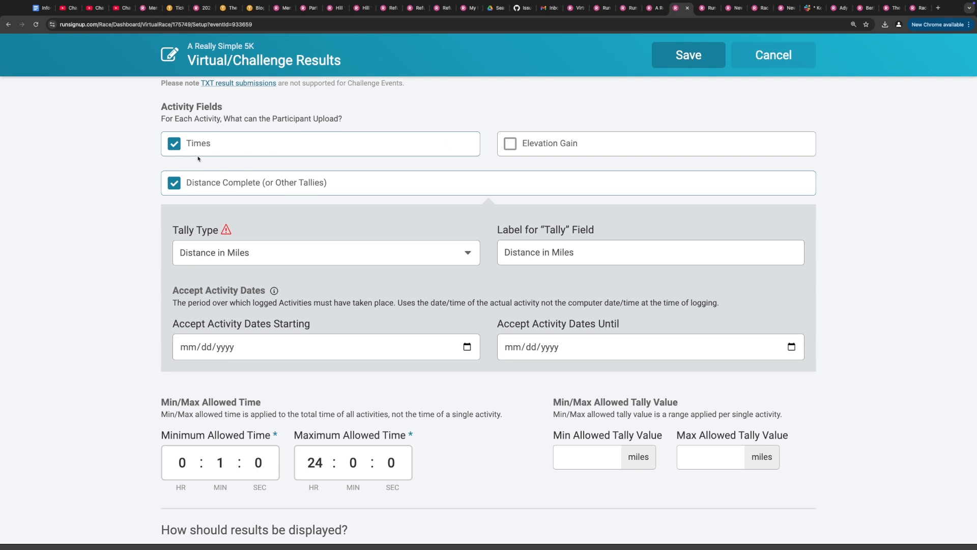
left_click(510, 144)
left_click(521, 155)
- Try the tally types Distance in KM, Distance in Meters and Distance in Yards, and return to Distance in Miles
scroll(109, 187, "down", 2)
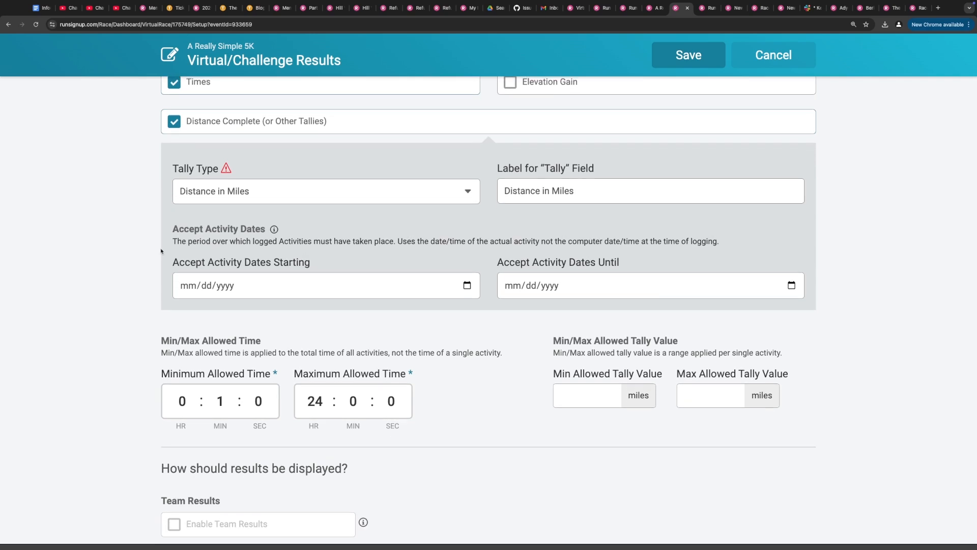
left_click(247, 189)
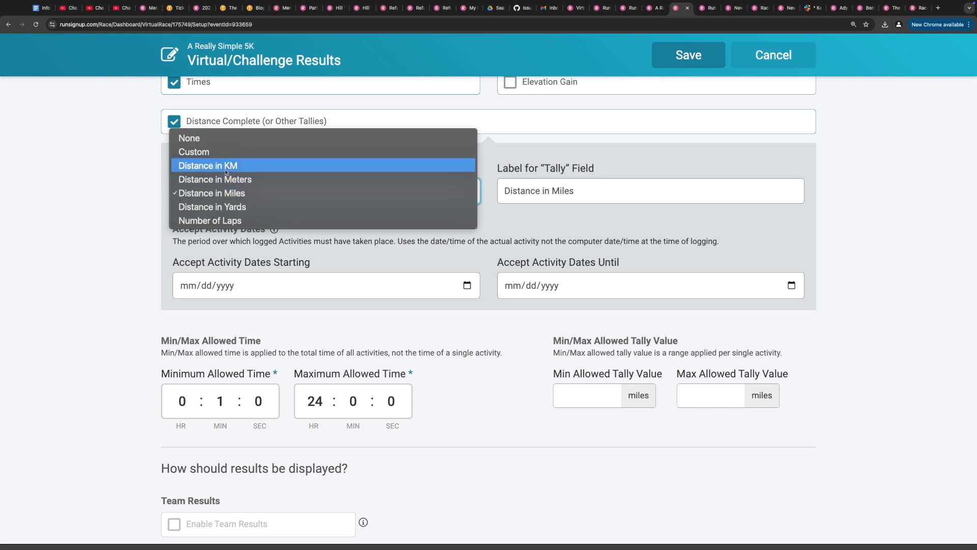
left_click(226, 173)
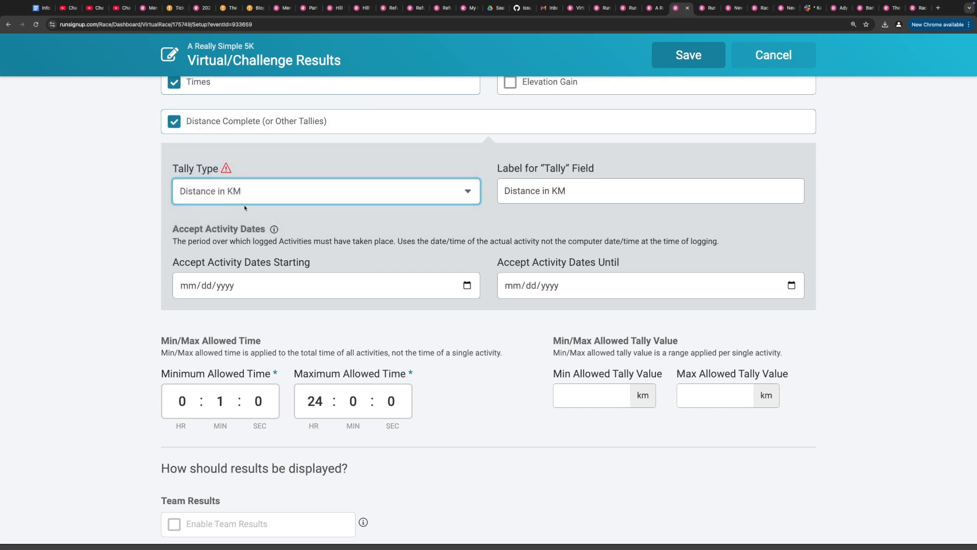
left_click(236, 193)
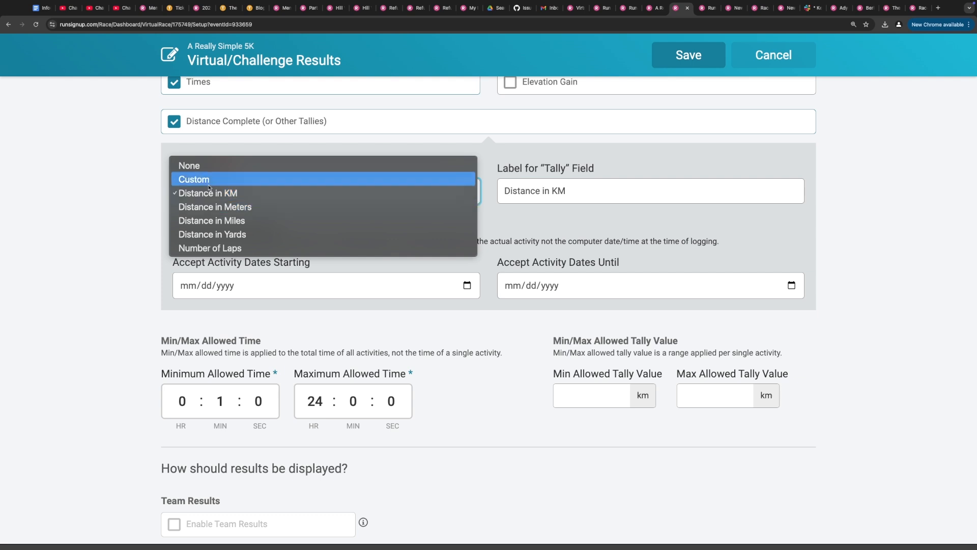
left_click(216, 207)
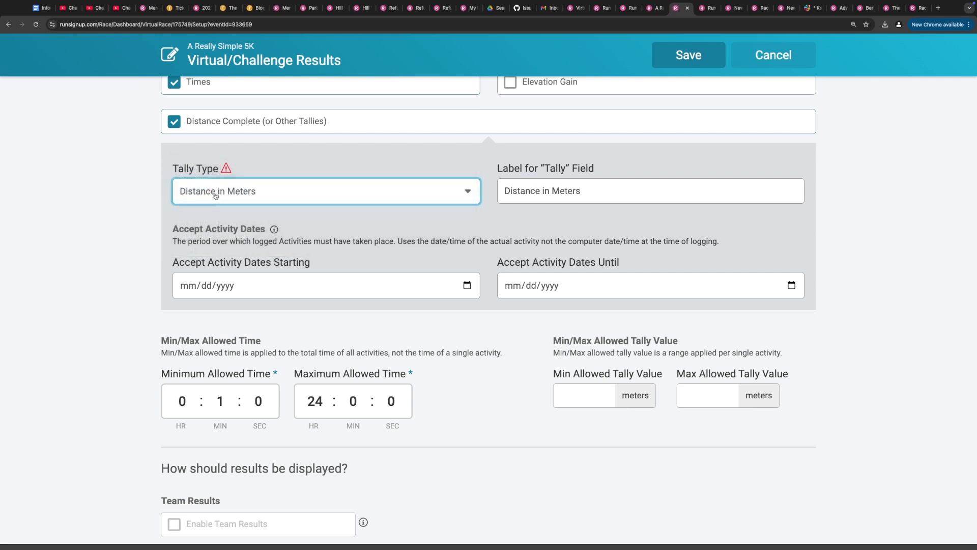
left_click(215, 196)
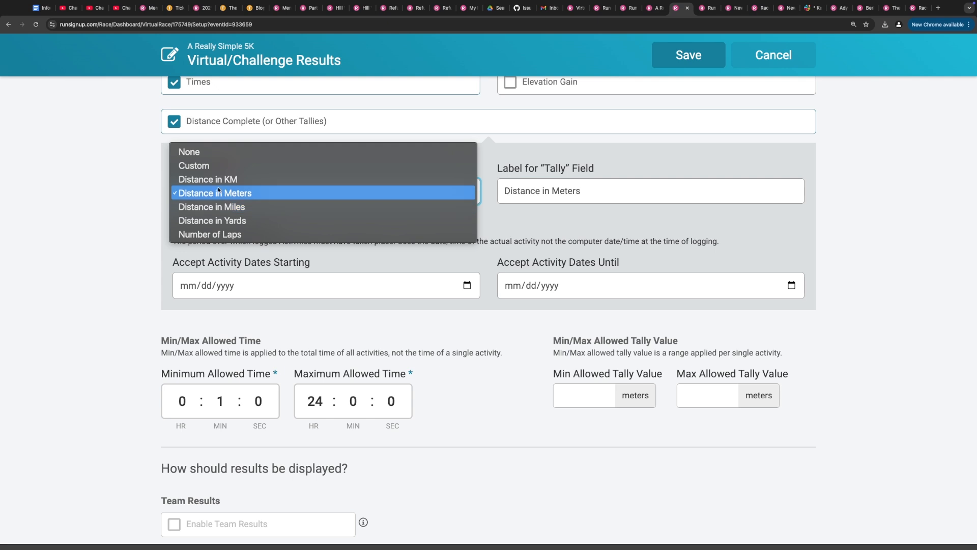
left_click(235, 221)
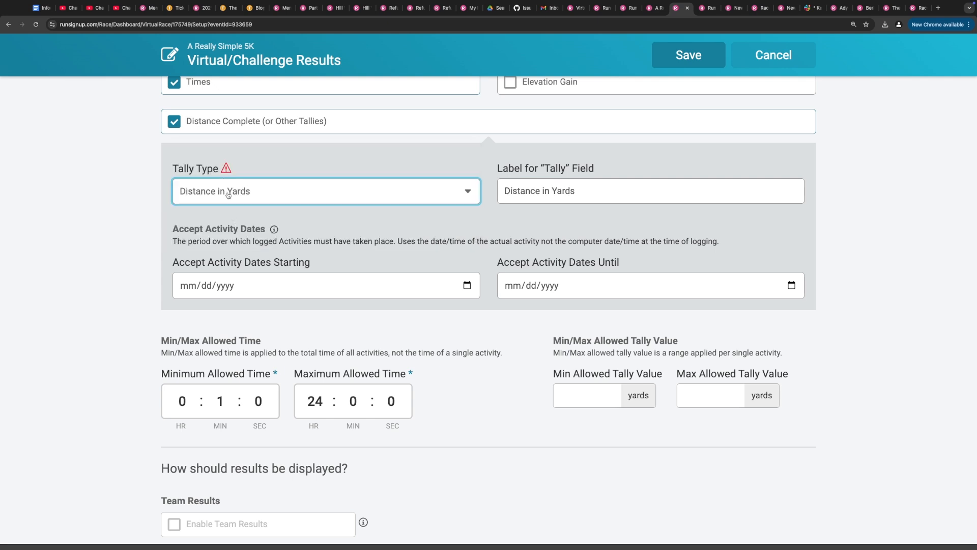
left_click(229, 194)
left_click(239, 181)
- Set the start of the accepted activity dates for the challenge to 07/01/2025
scroll(216, 178, "down", 1)
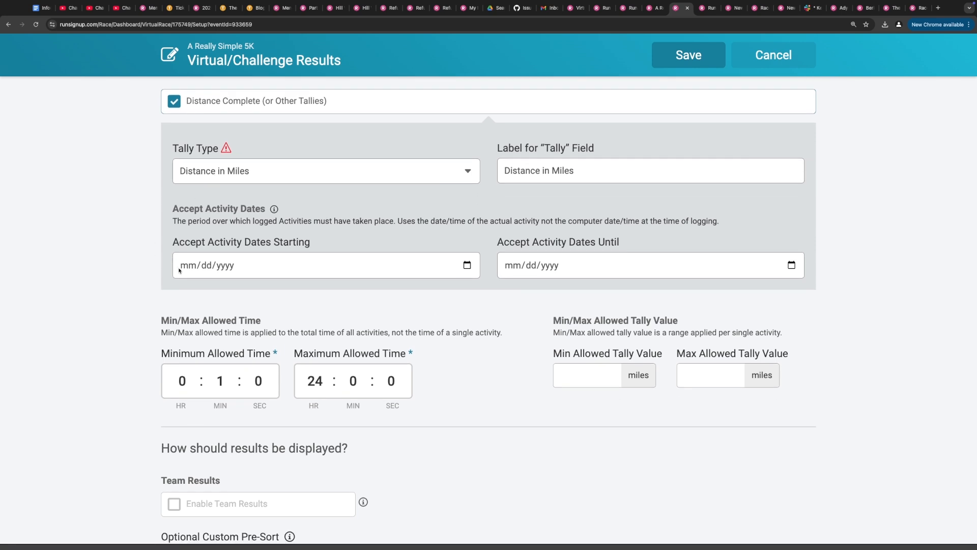
left_click_drag(173, 242, 329, 242)
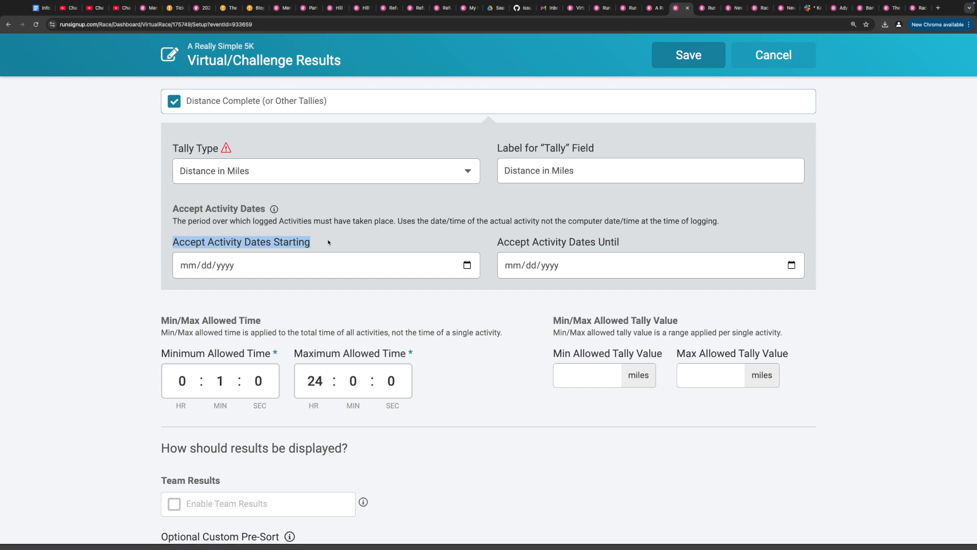
left_click(329, 242)
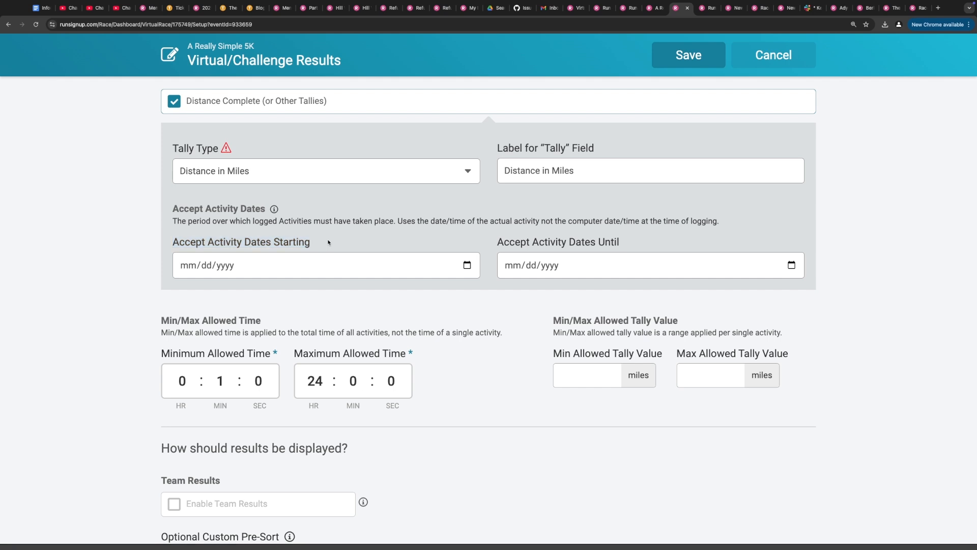
left_click(467, 265)
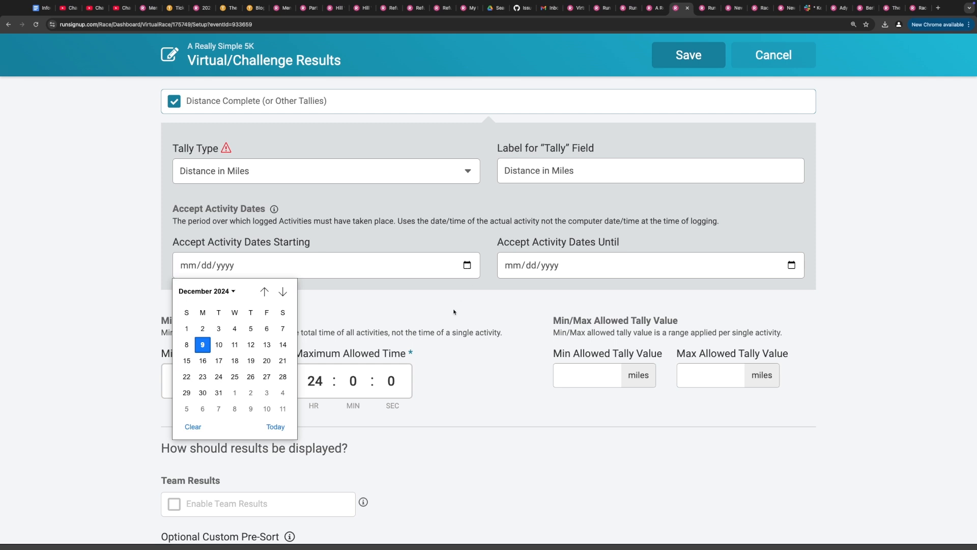
left_click(374, 313)
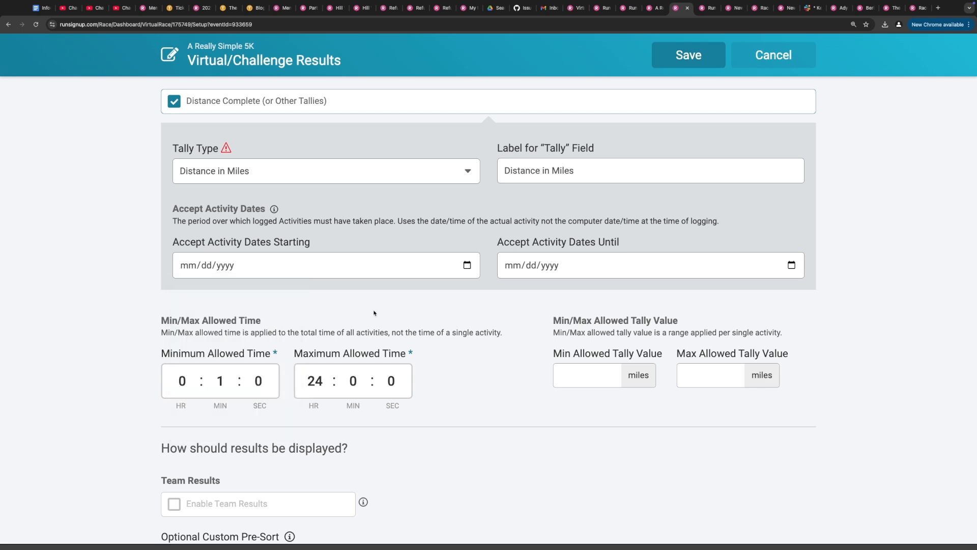
left_click(468, 265)
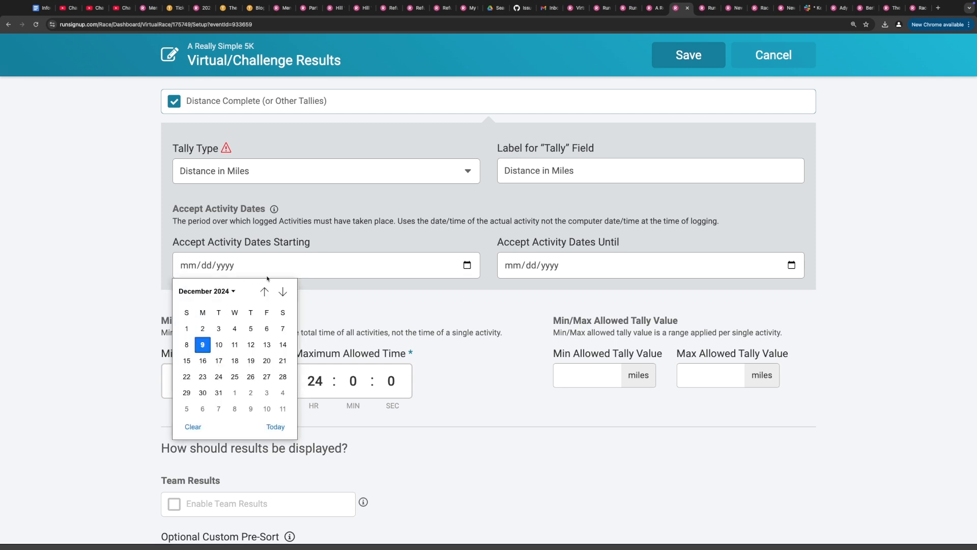
left_click(283, 291)
left_click(283, 291)
left_click(282, 292)
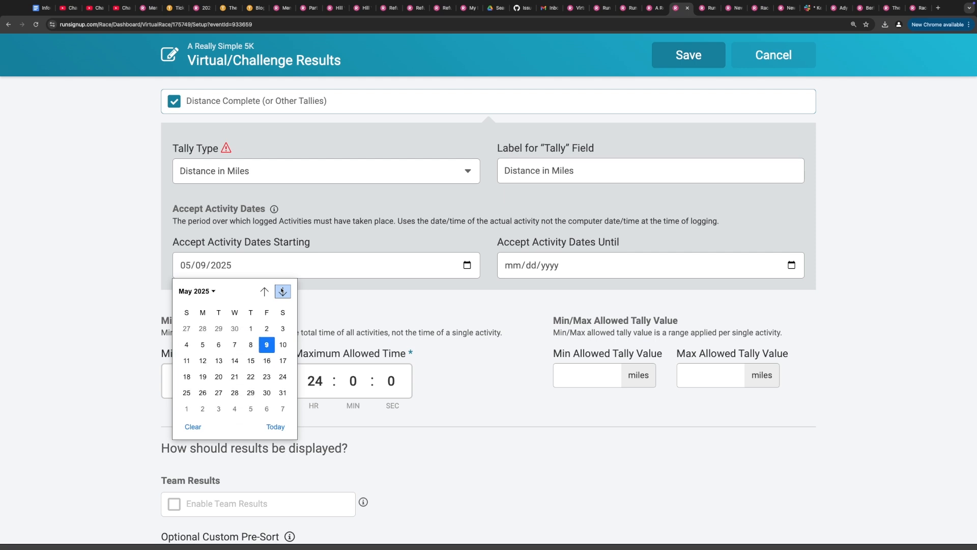
left_click(282, 291)
left_click(282, 291)
left_click(216, 329)
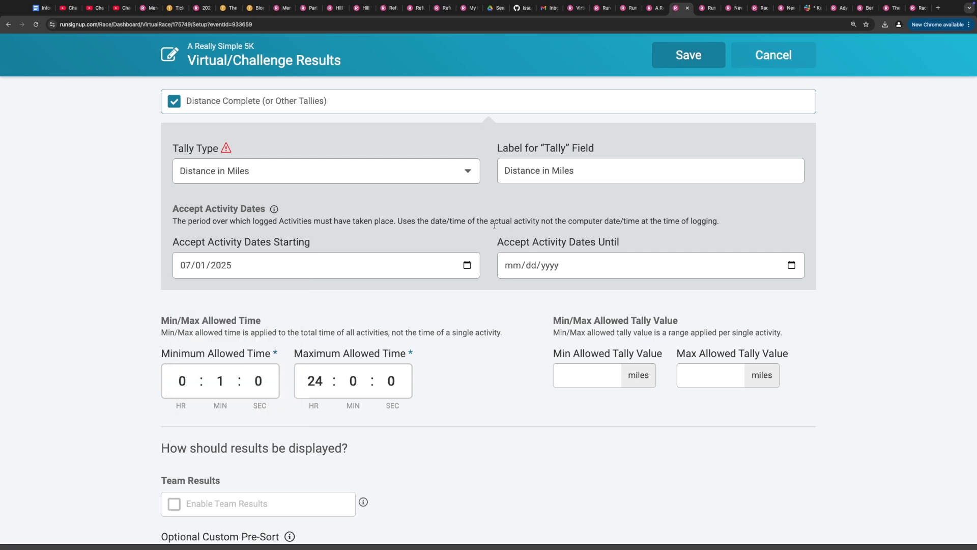
- Set the end of the accepted activity dates for the challenge to 07/31/2025
left_click(792, 266)
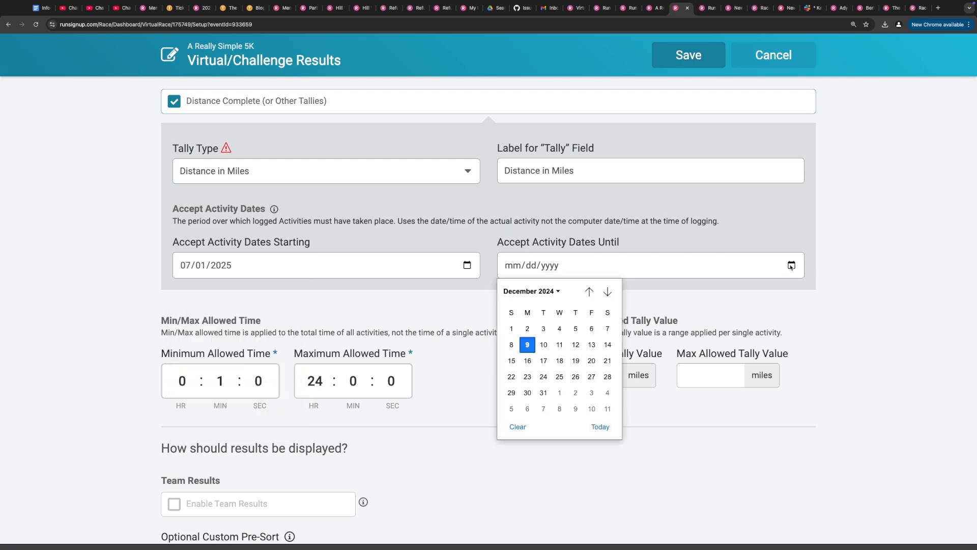
left_click(608, 292)
left_click(608, 292)
left_click(608, 292)
left_click(608, 292)
left_click(608, 292)
left_click(608, 292)
left_click(608, 292)
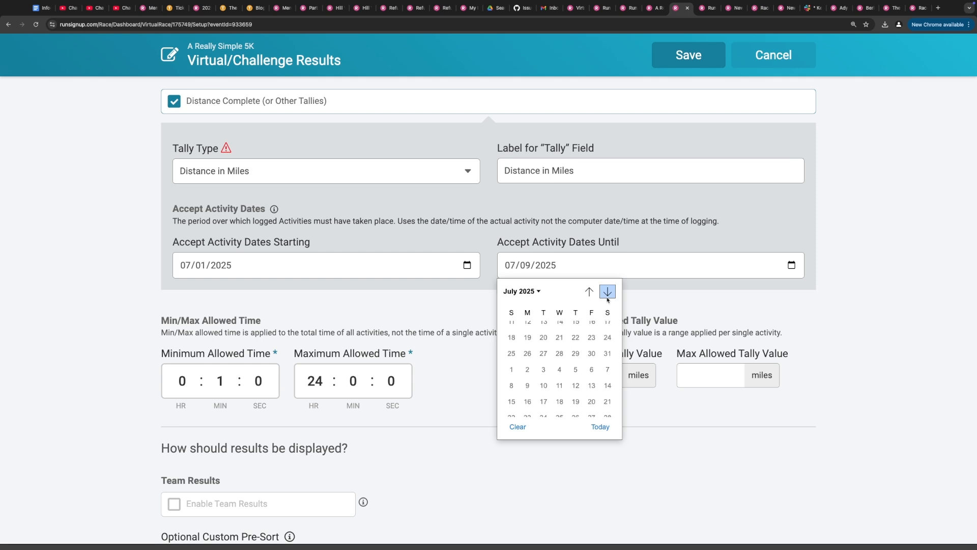
left_click(576, 393)
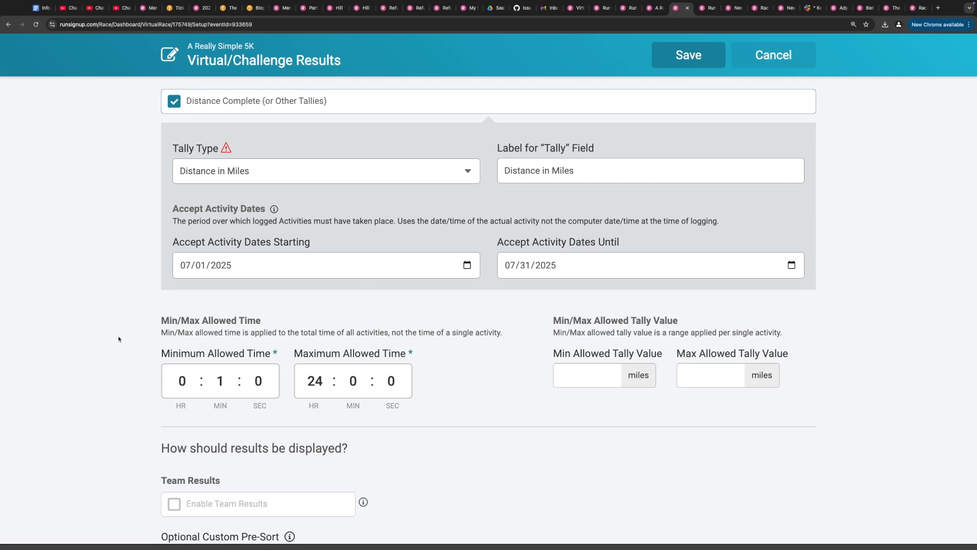
- Set the minimum allowed tally value to 1 mile and the maximum allowed tally value to 400 miles
scroll(119, 339, "down", 3)
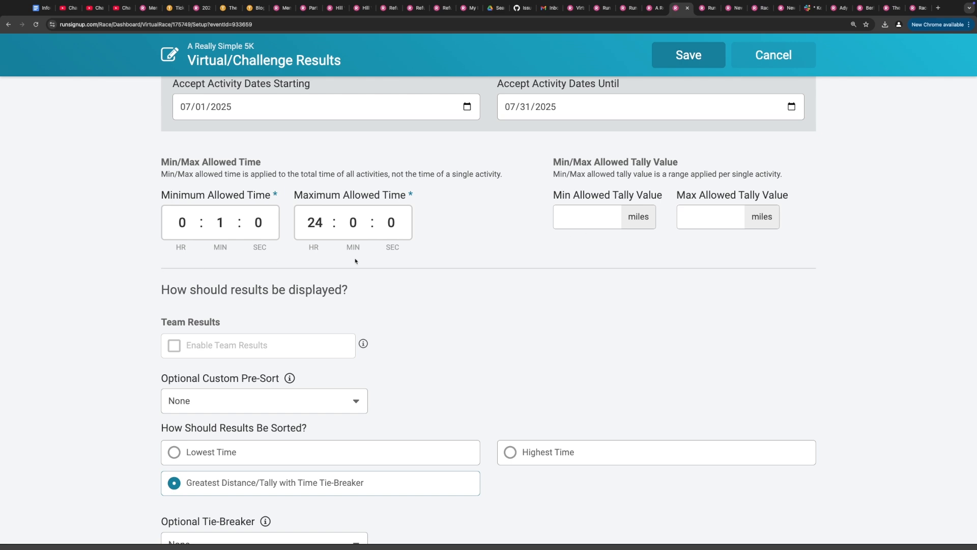
left_click(563, 216)
type("1")
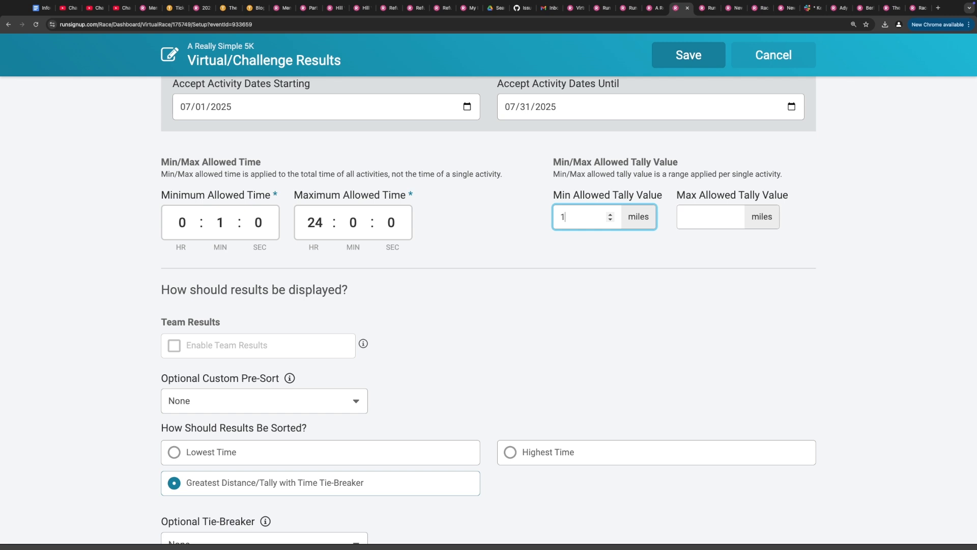
left_click(731, 209)
type("400")
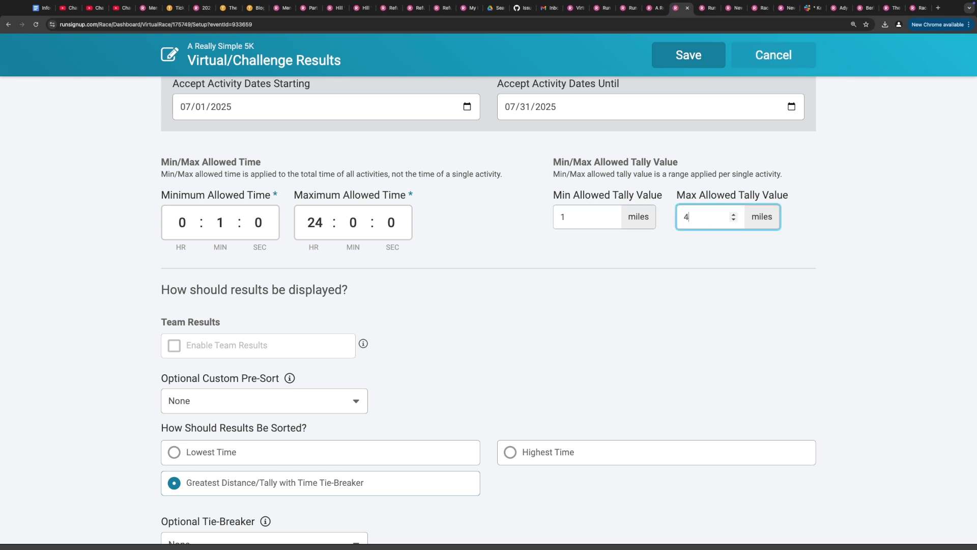
left_click(680, 249)
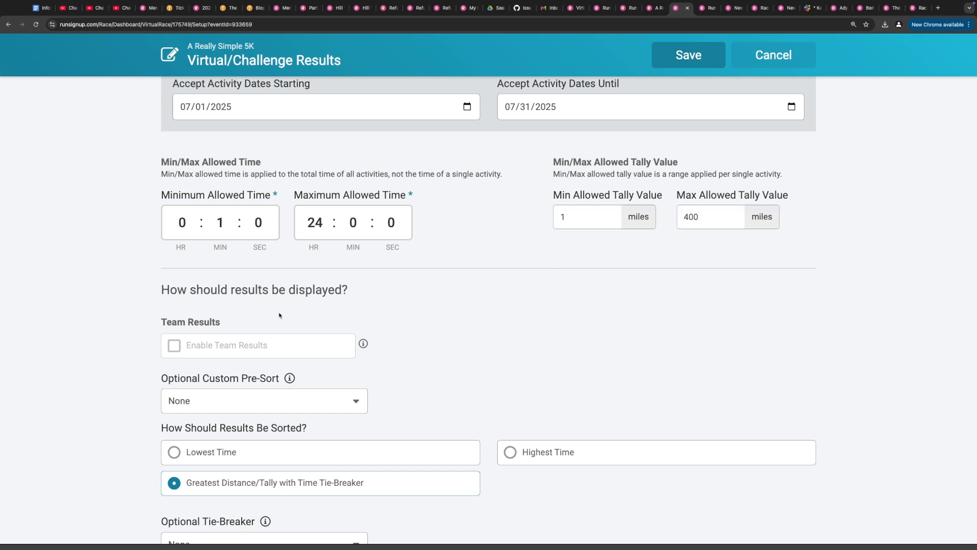
- Try sorting the results by Lowest Time and return to Greatest Distance/Tally with Time Tie-Breaker
scroll(279, 316, "down", 4)
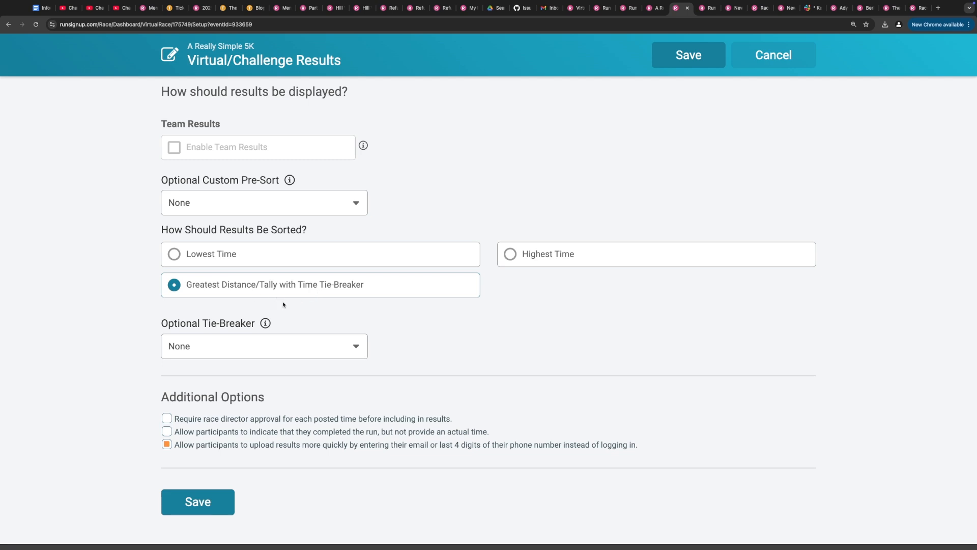
left_click(188, 256)
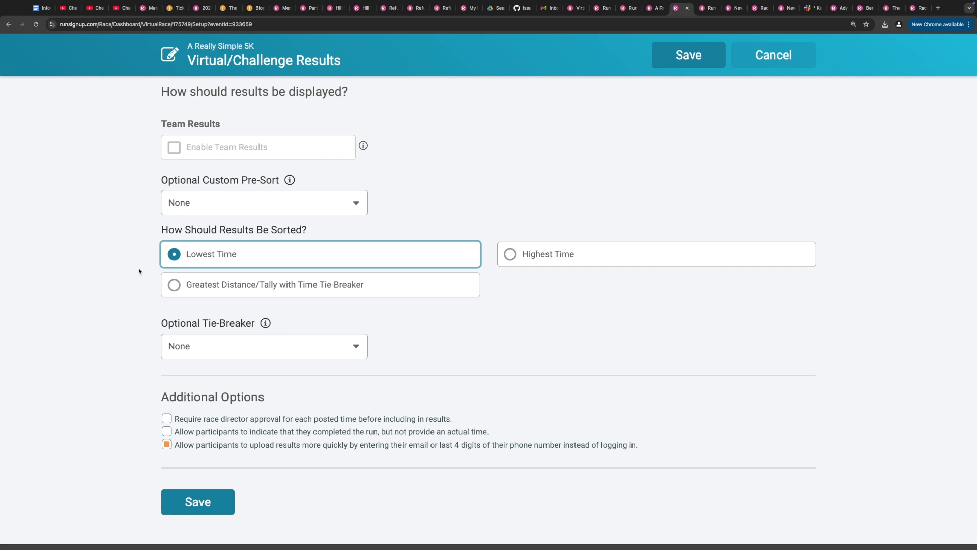
left_click(174, 285)
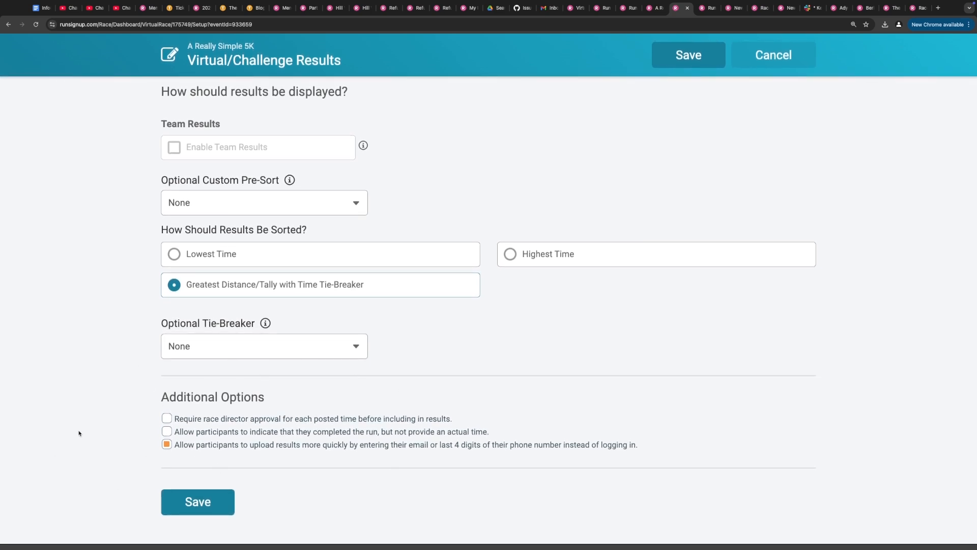
- Check the race director approval option and save the virtual result settings of the challenge
triple_click(427, 416)
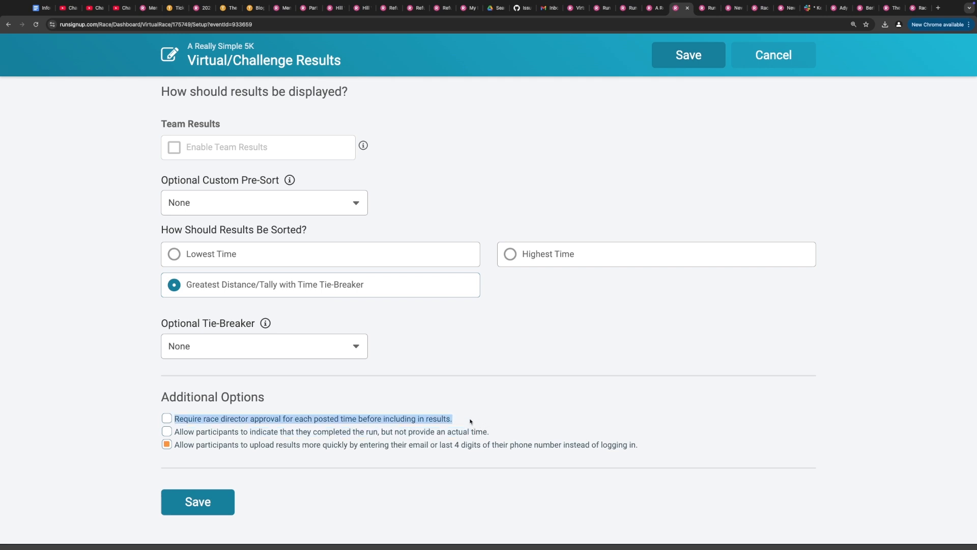
left_click(447, 486)
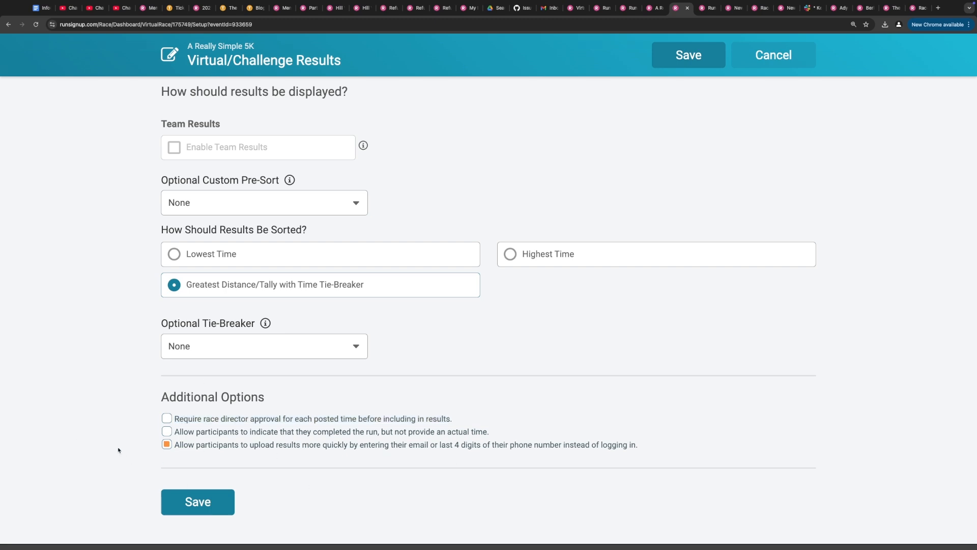
left_click(199, 502)
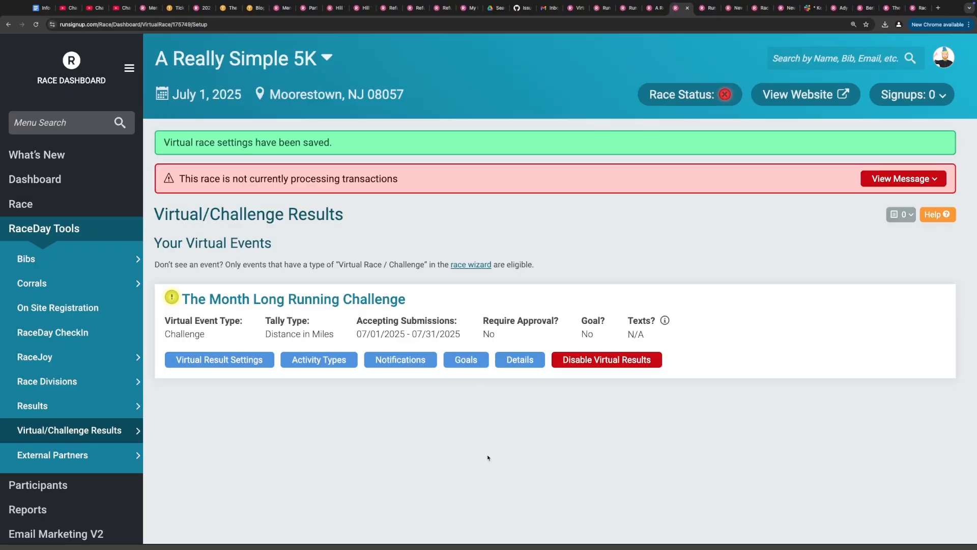
- View the activity type setup of The Month Long Running Challenge and leave it without saving
left_click(316, 359)
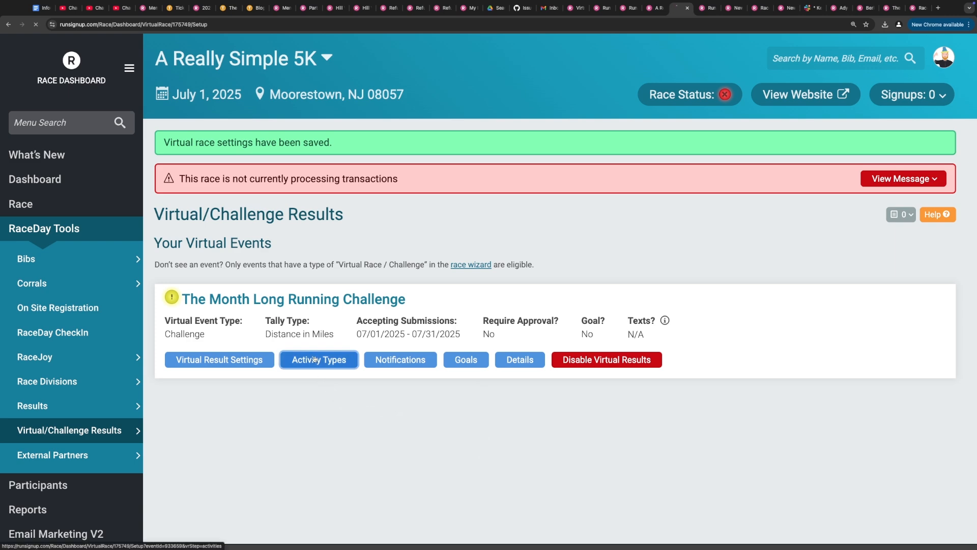
left_click(462, 122)
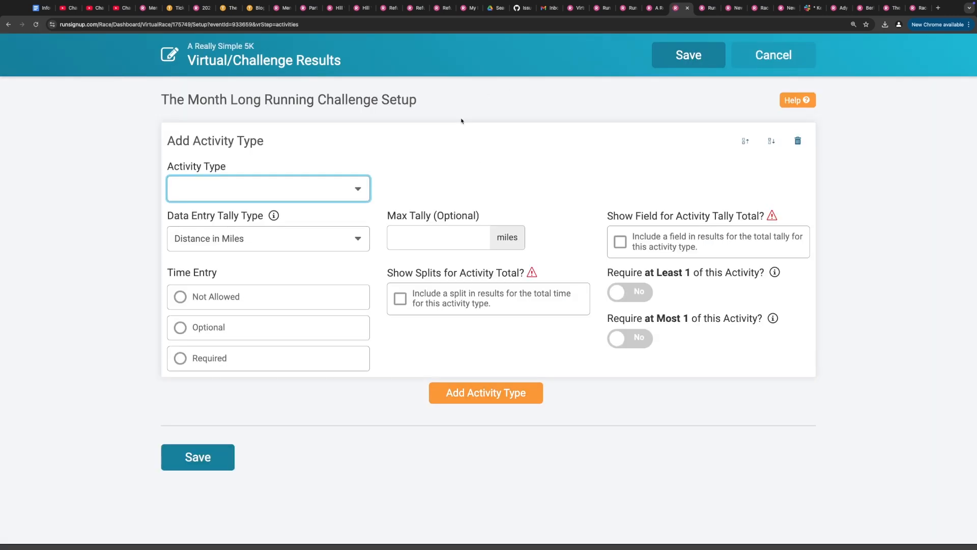
left_click(764, 55)
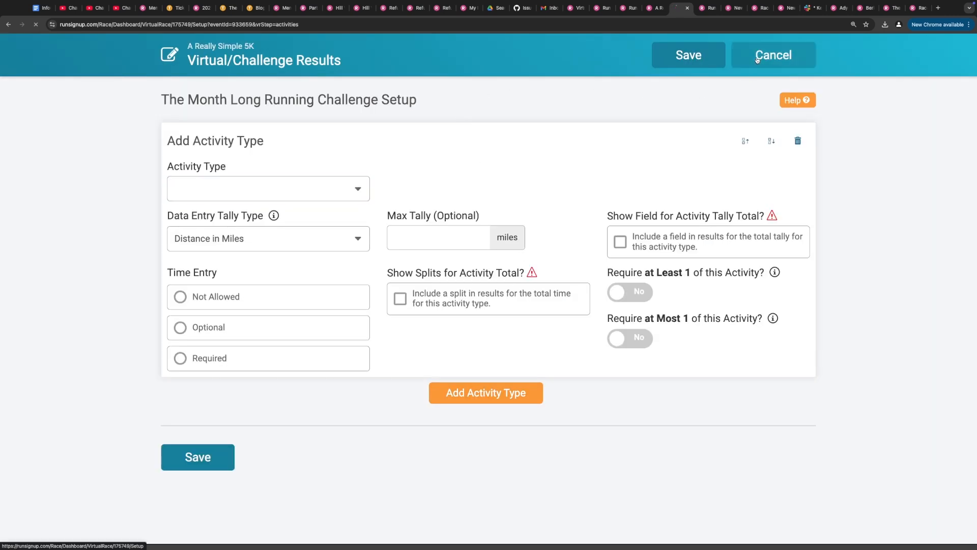
- Open the goals setup of The Month Long Running Challenge, add a milestone and show the milestone type choices
left_click(465, 325)
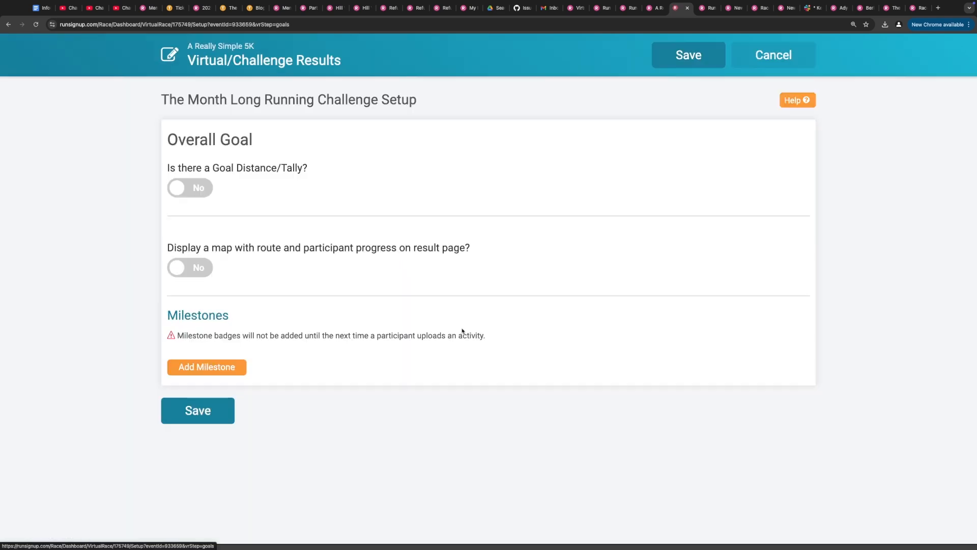
left_click(233, 364)
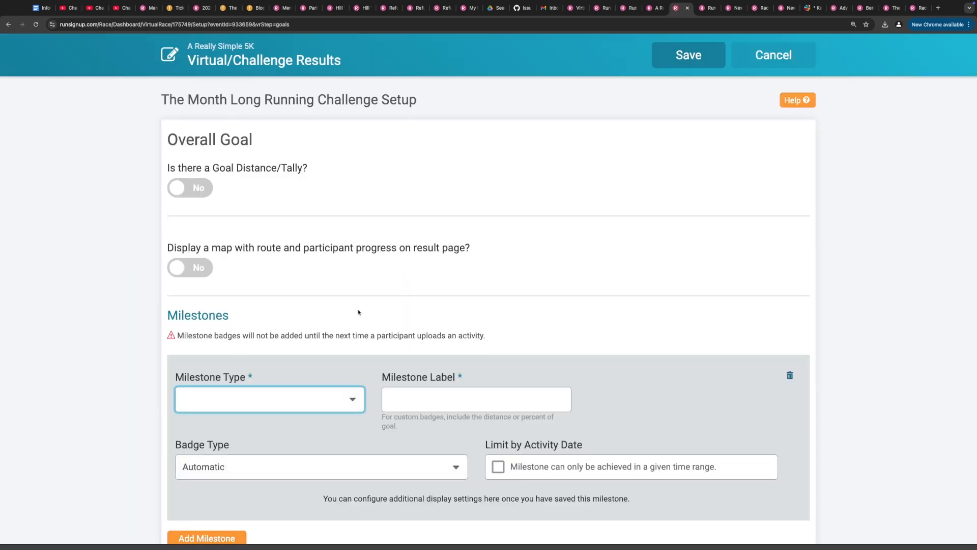
scroll(356, 356, "down", 2)
left_click(285, 321)
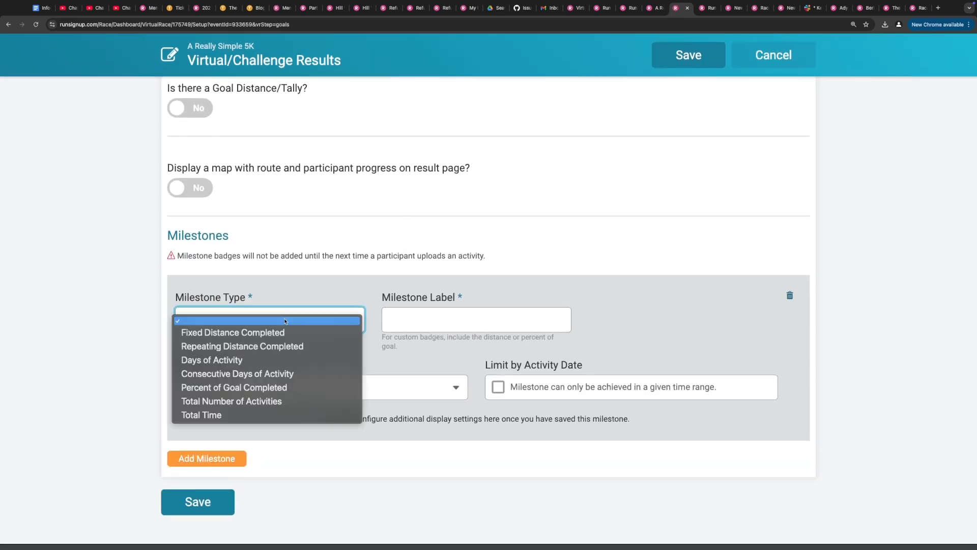